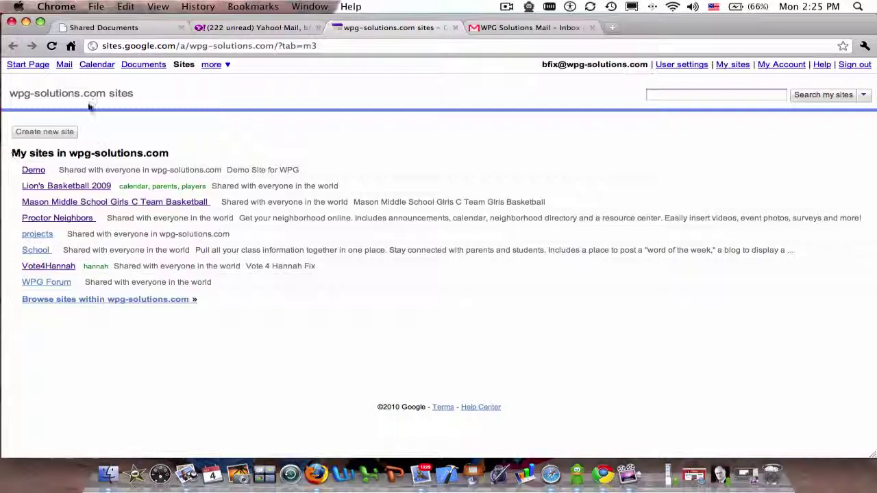
Start creating a new site in wpg-solutions.com with the Blank template.
click(504, 28)
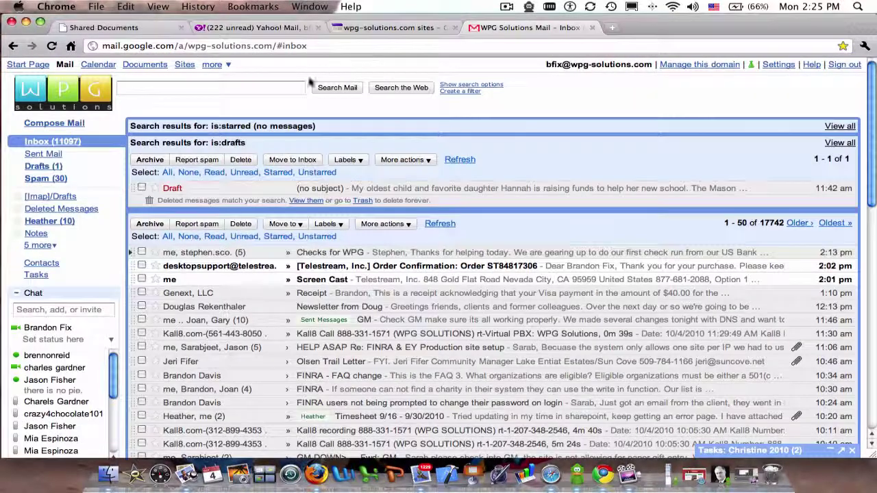
click(413, 28)
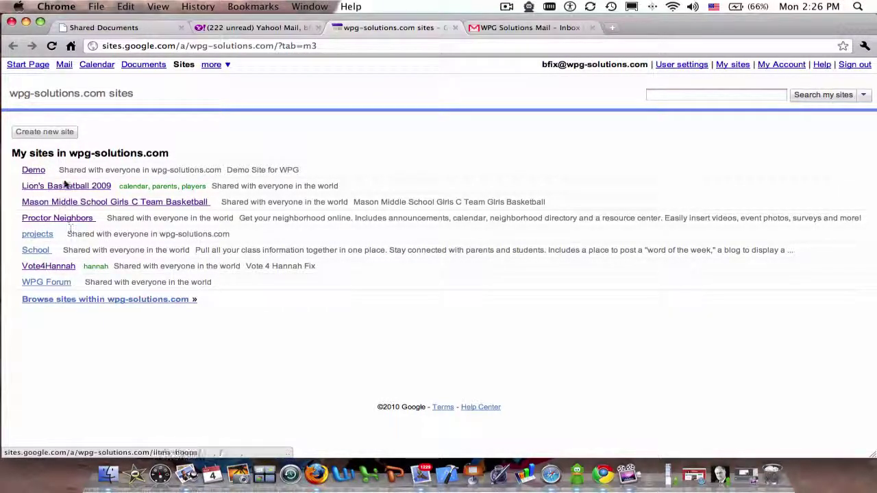
click(68, 132)
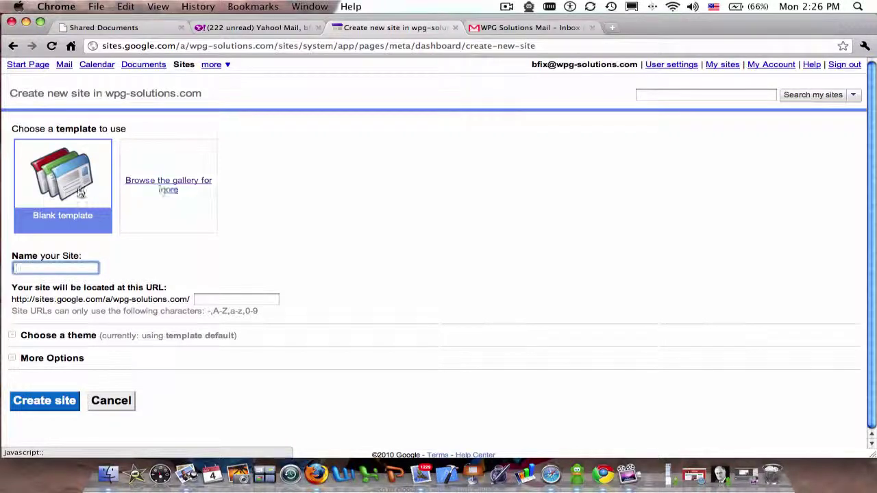
click(80, 193)
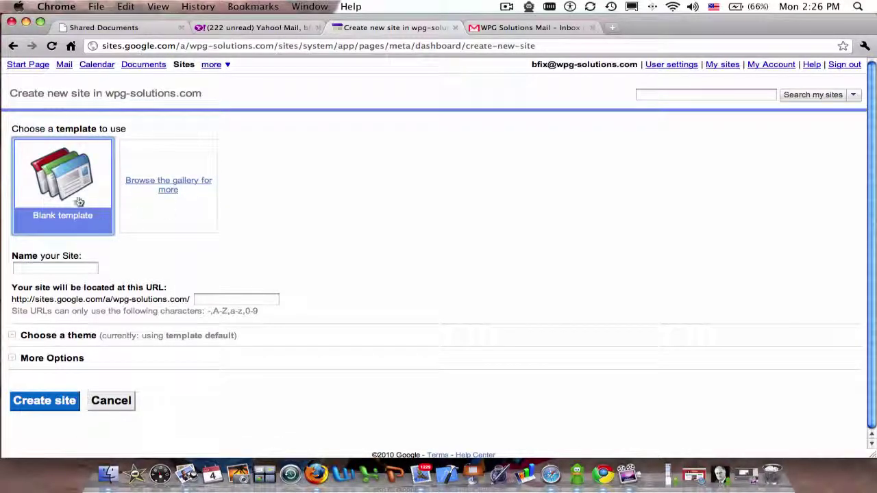
Expand the theme choices for the new site and look through the available themes.
click(12, 336)
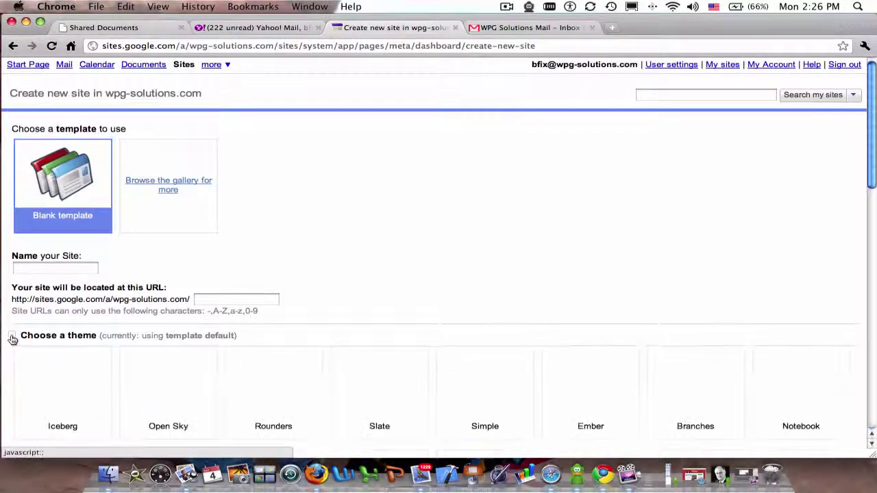
scroll(160, 253, down, 3)
scroll(159, 254, down, 6)
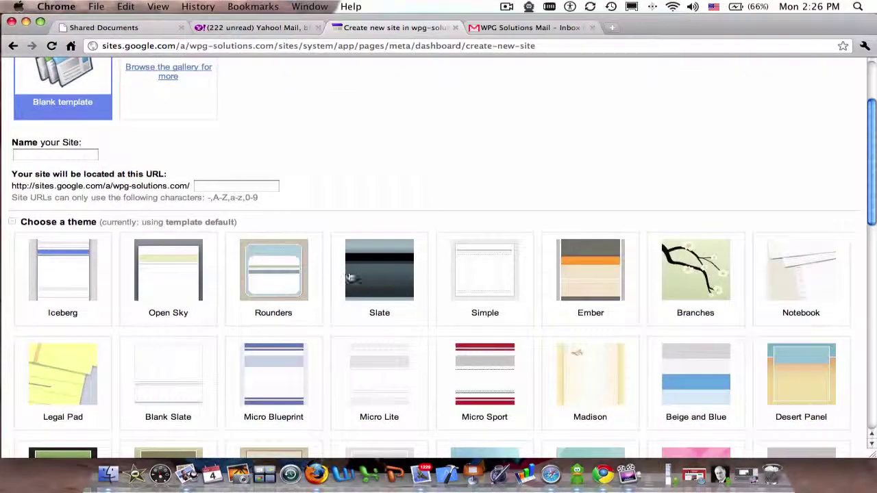
scroll(362, 283, down, 10)
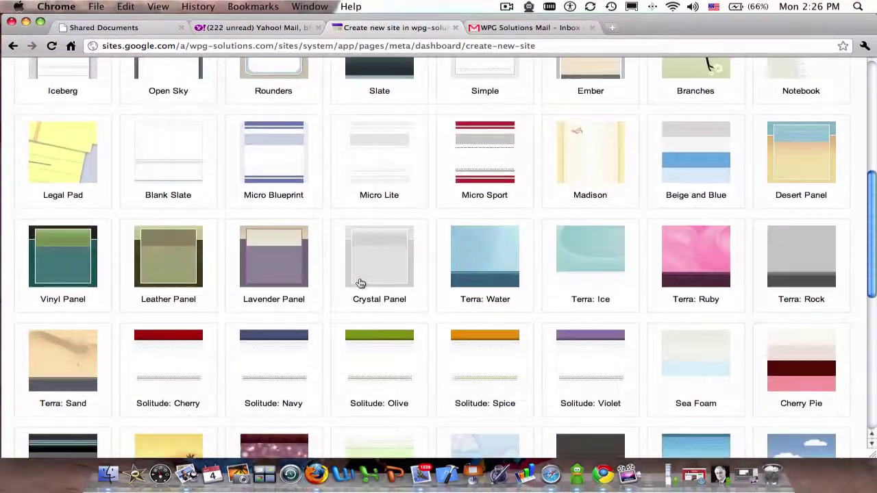
scroll(361, 284, down, 8)
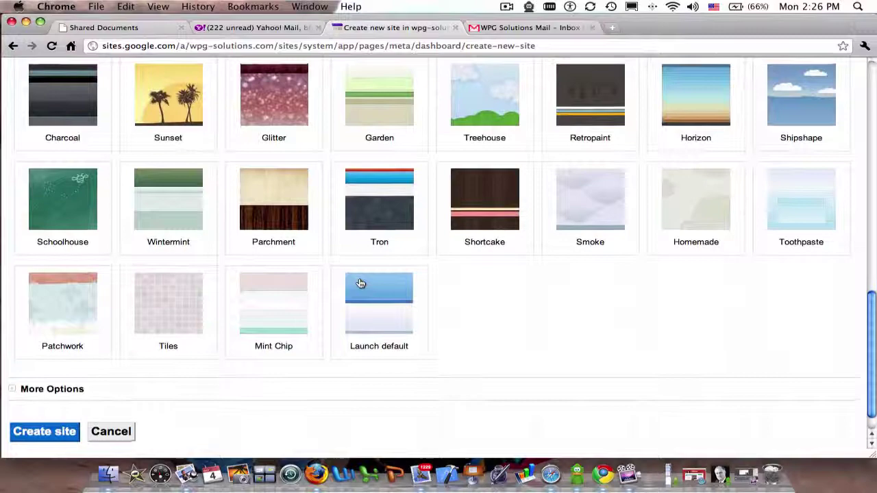
scroll(361, 284, up, 1)
scroll(359, 284, up, 3)
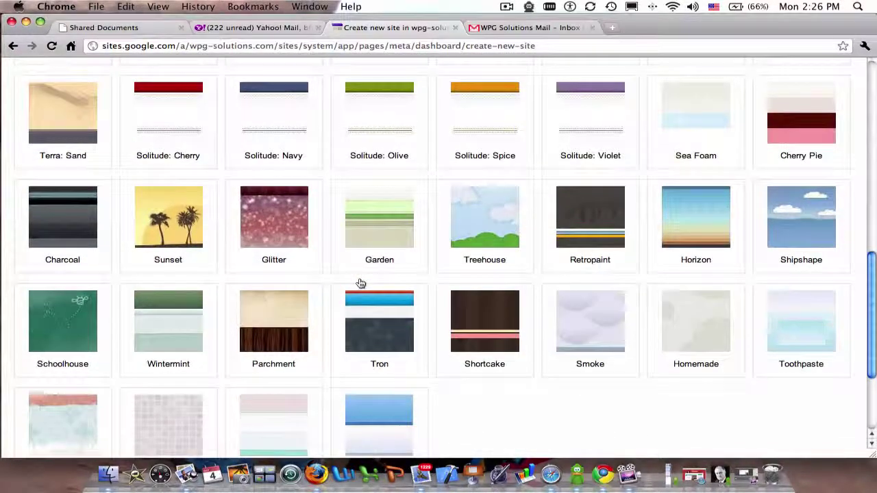
scroll(359, 284, up, 2)
scroll(221, 320, up, 5)
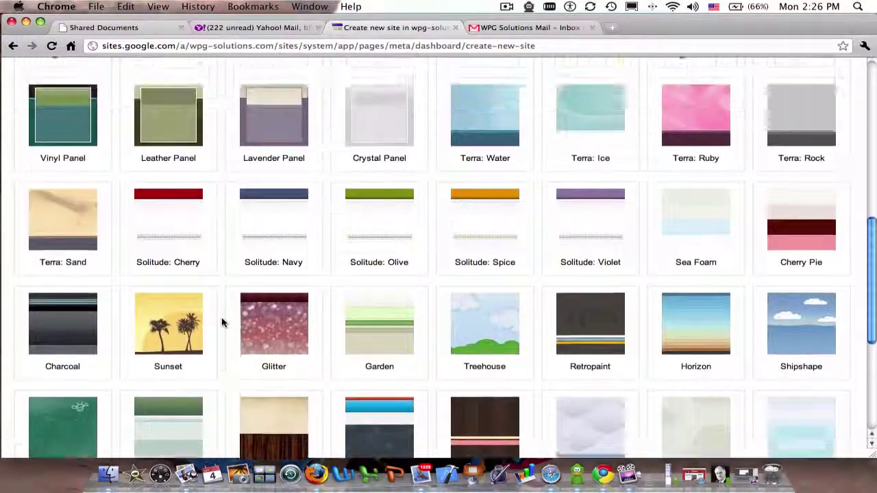
scroll(307, 258, up, 14)
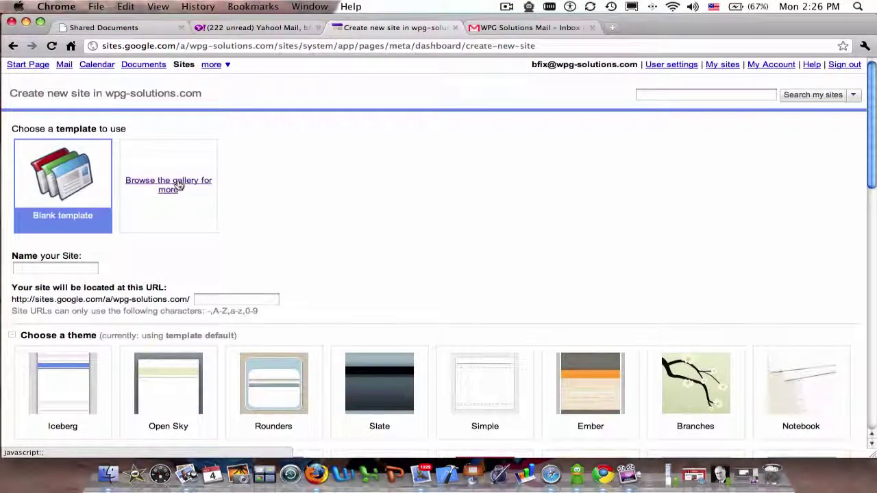
Open the site template gallery and show its featured public templates.
click(177, 185)
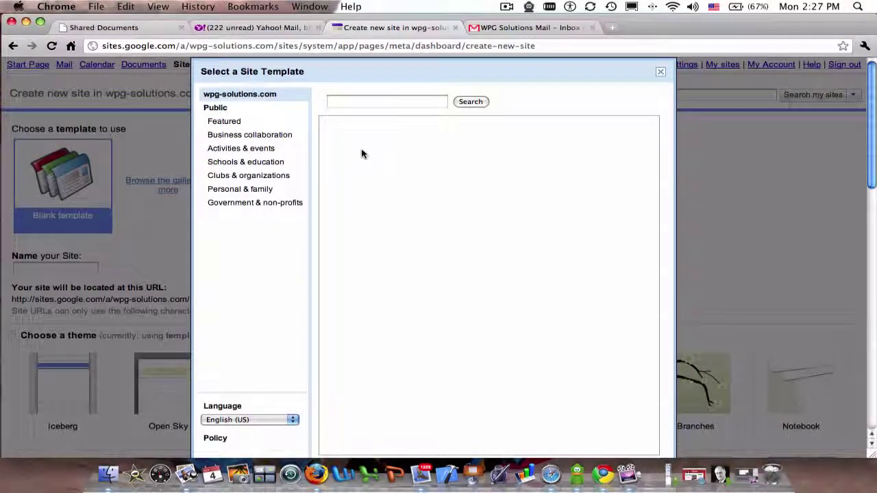
click(218, 111)
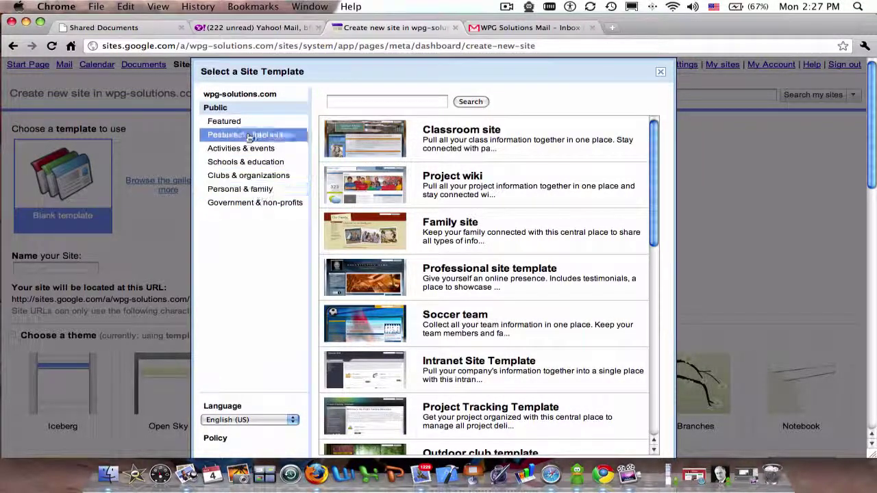
click(242, 125)
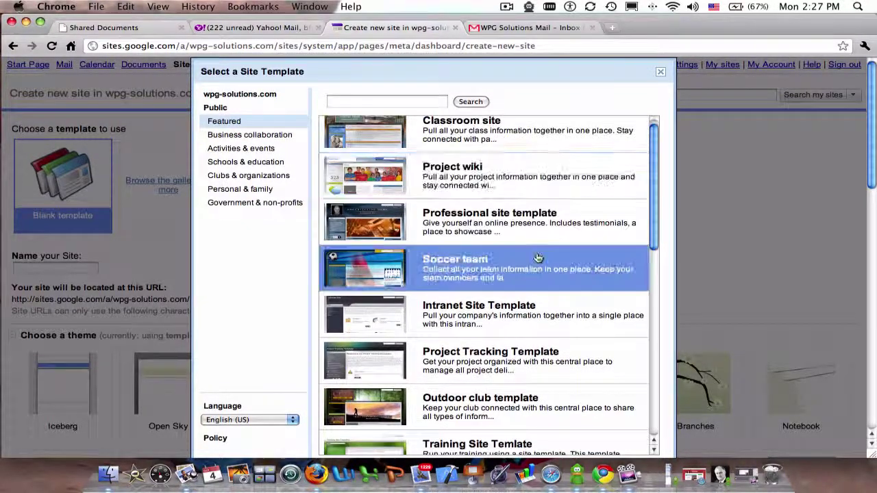
Examine the featured templates, including the details of the Neighborhood site template, without selecting one.
scroll(589, 274, down, 1)
scroll(589, 273, down, 4)
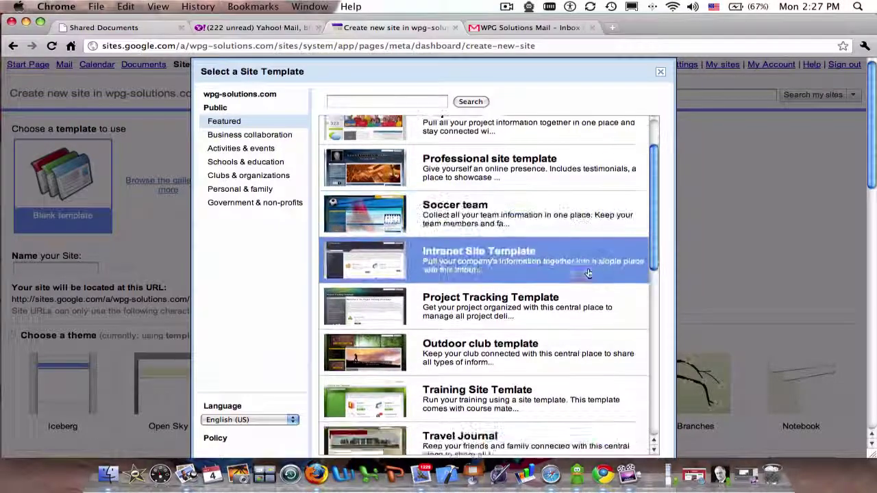
scroll(589, 274, down, 2)
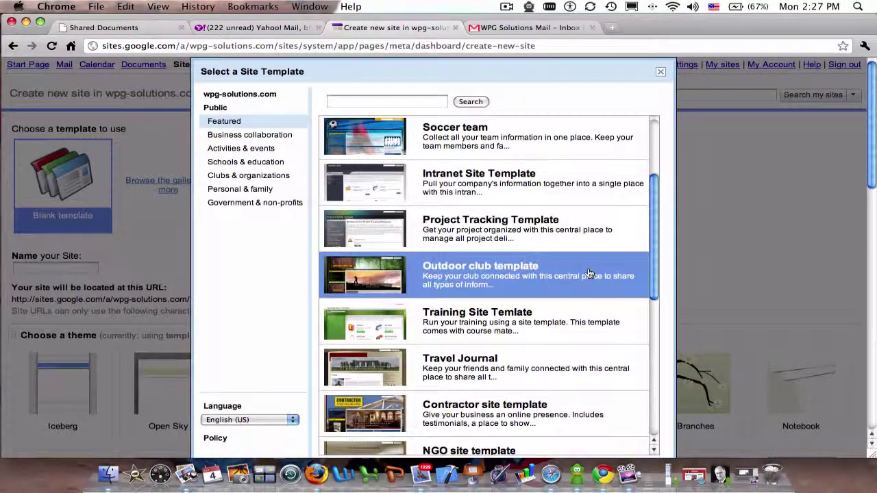
scroll(588, 274, down, 6)
scroll(588, 274, down, 1)
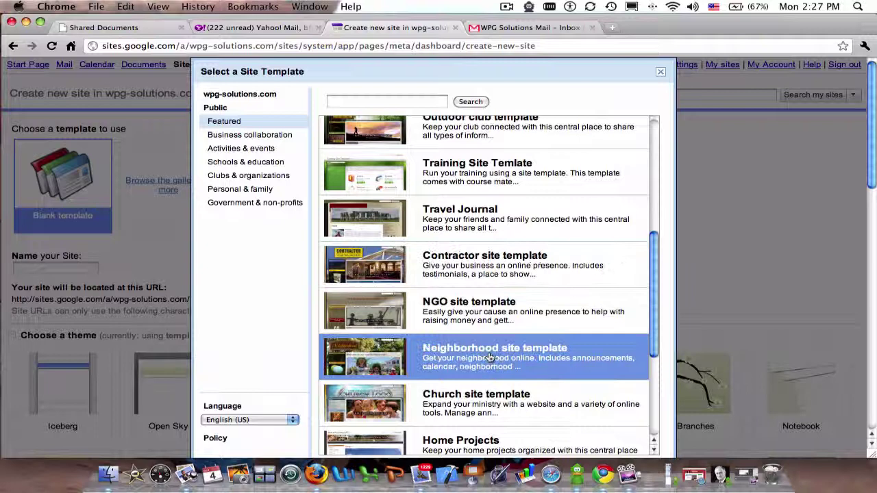
click(513, 356)
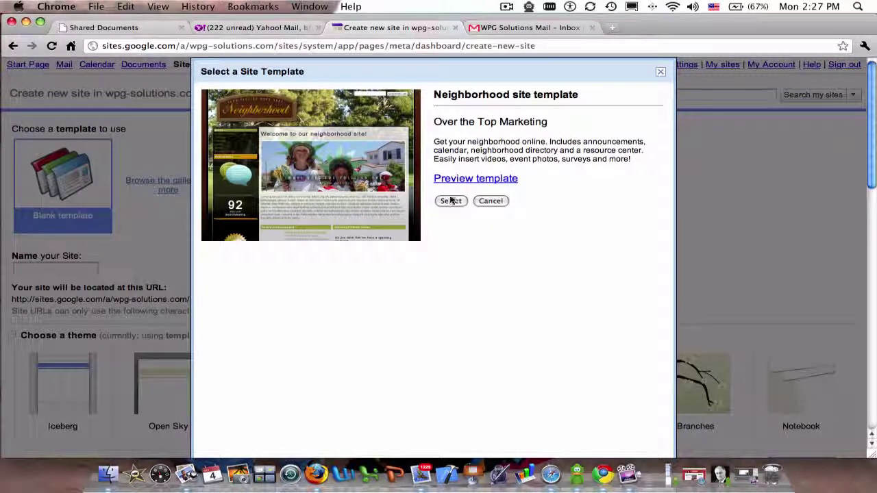
click(493, 202)
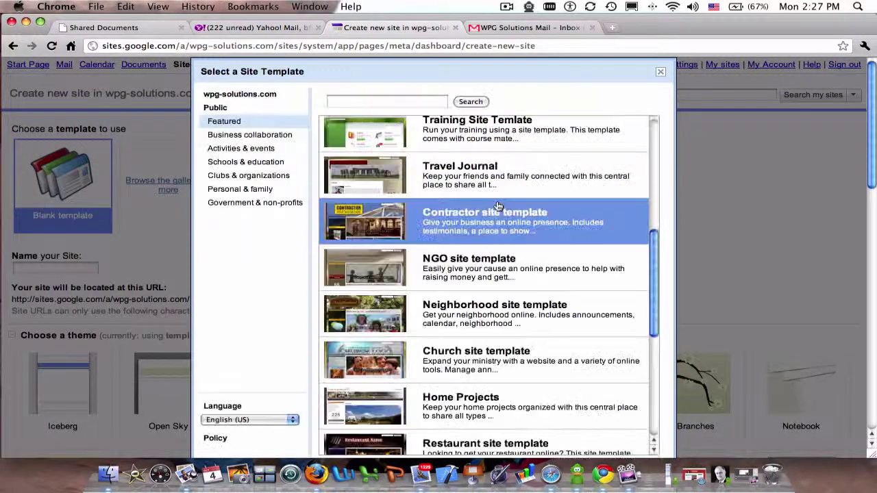
scroll(473, 246, down, 3)
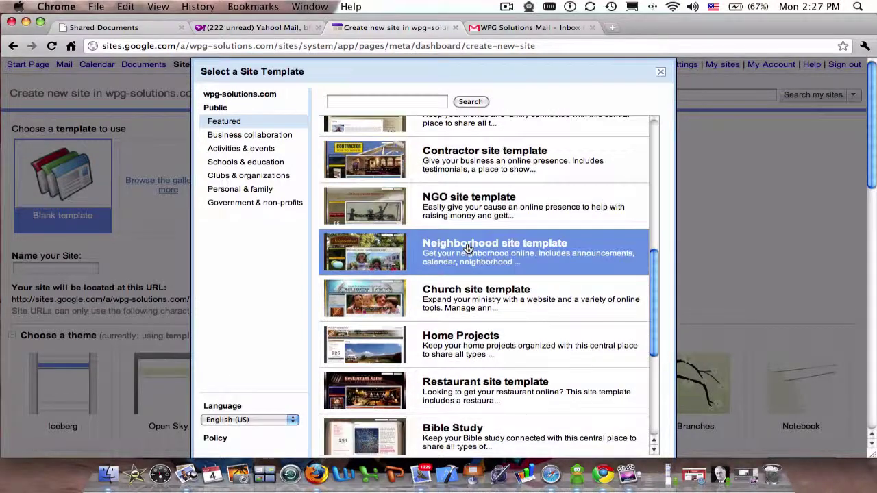
scroll(468, 248, down, 3)
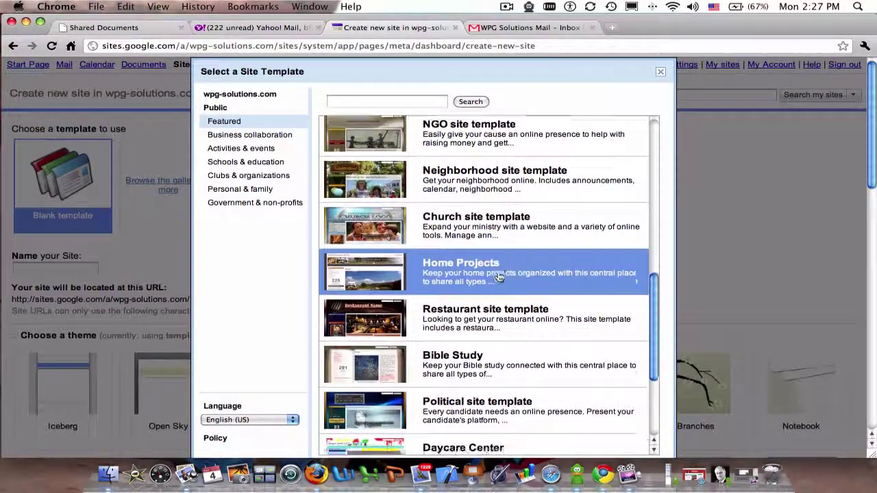
scroll(499, 276, down, 6)
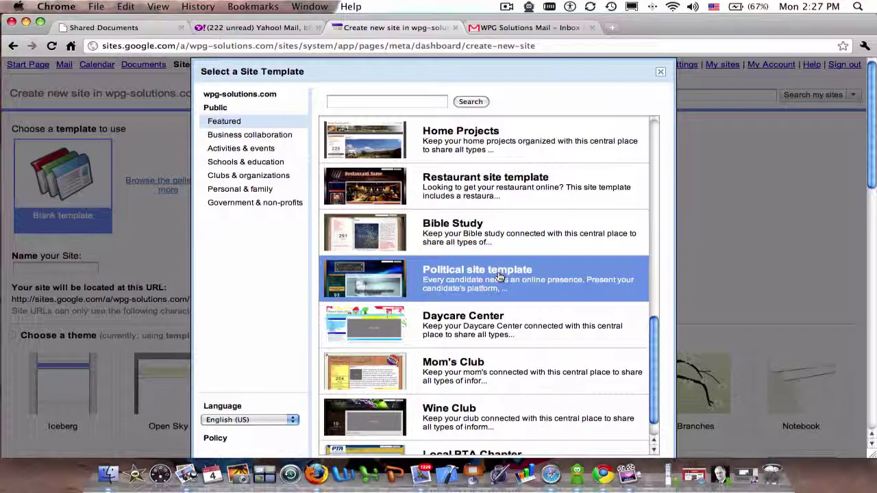
scroll(499, 276, down, 5)
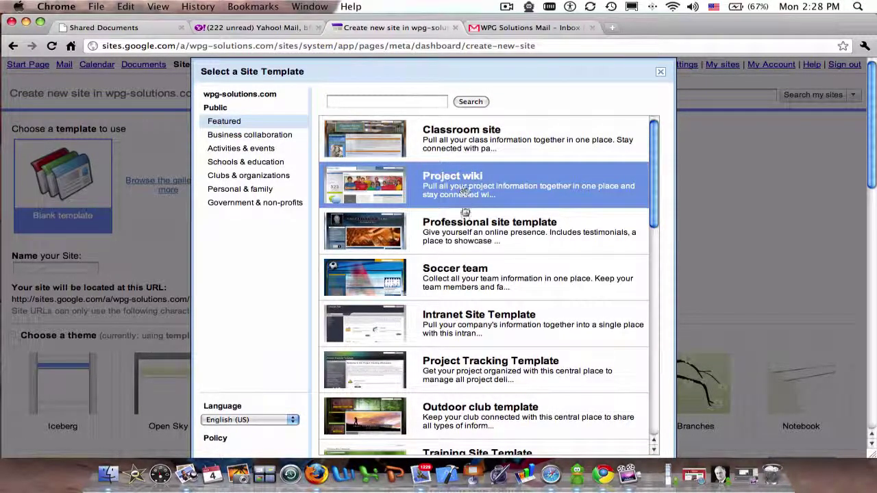
Search the business collaboration templates for "intranet" and select the Intranet Site Template for the new site.
click(288, 134)
click(358, 102)
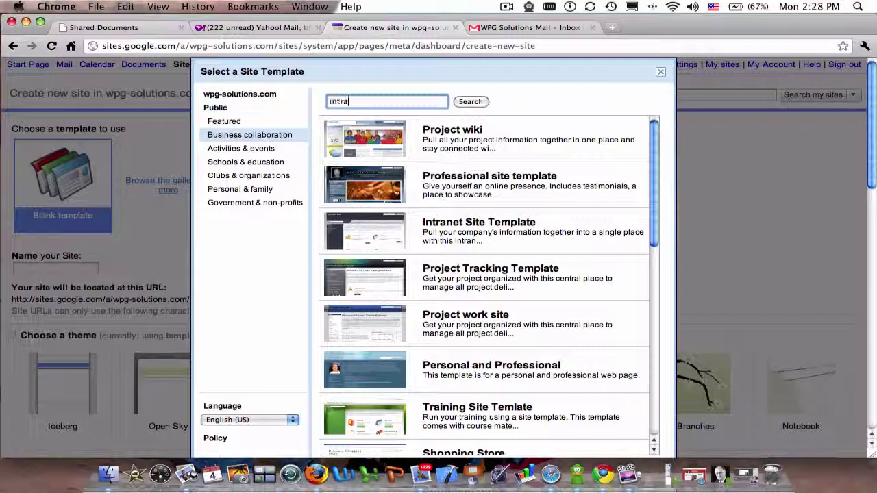
click(475, 102)
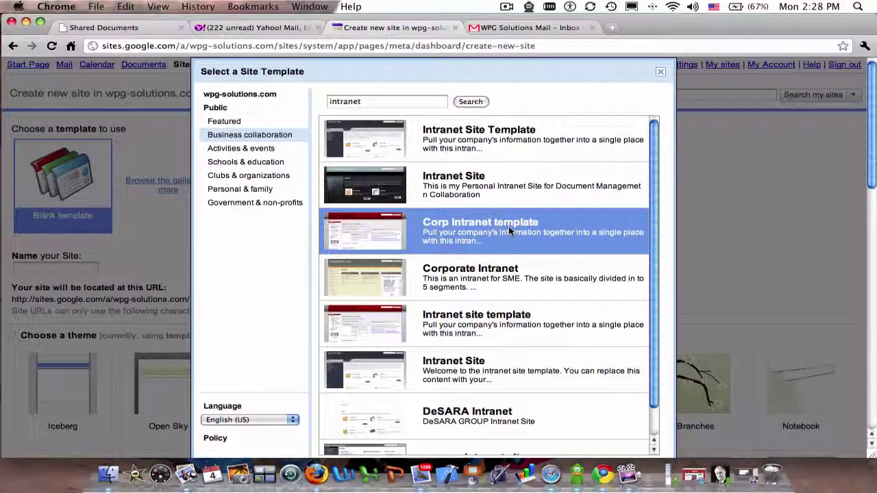
scroll(508, 226, down, 3)
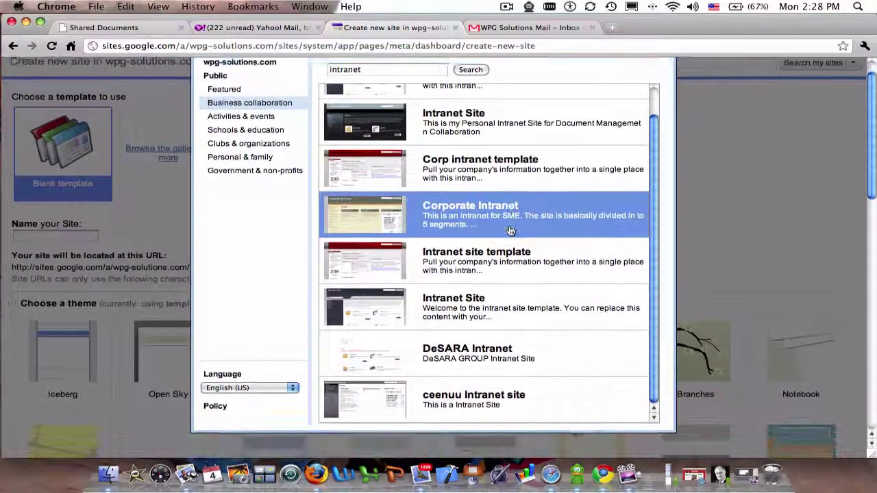
scroll(511, 231, up, 3)
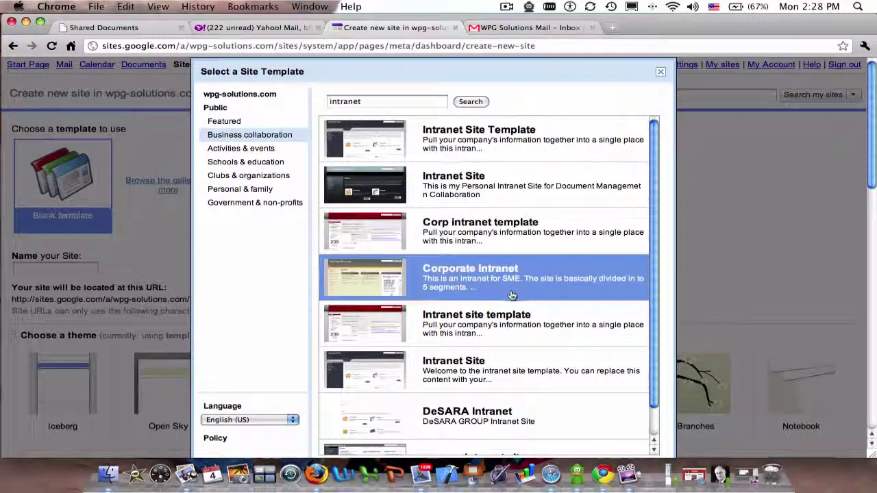
click(463, 140)
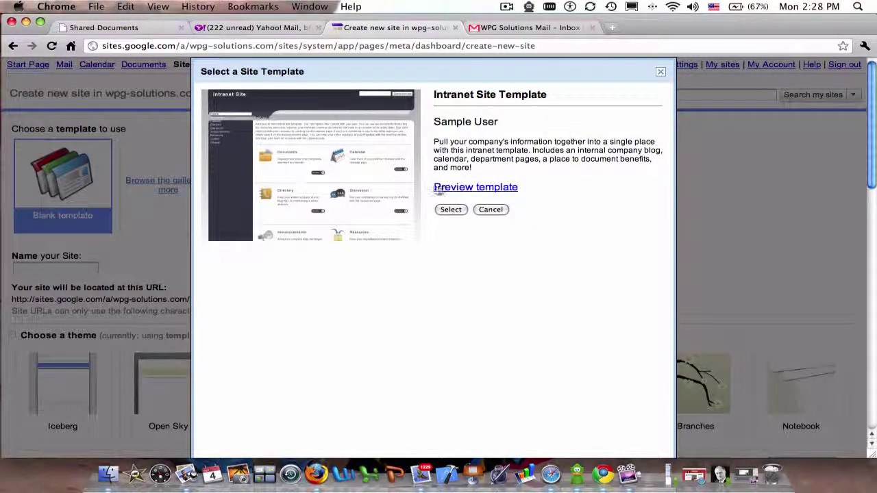
click(450, 210)
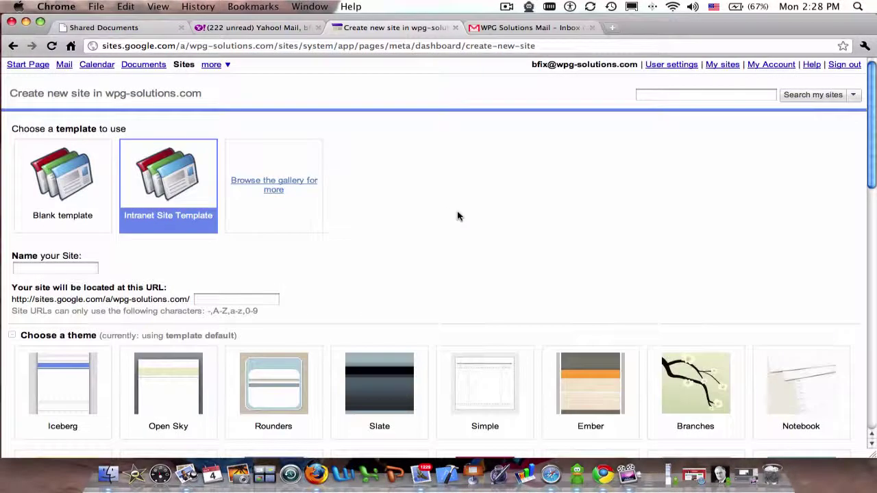
Name the new site "Intranet" and use "intranet" as the ending of its URL.
click(60, 268)
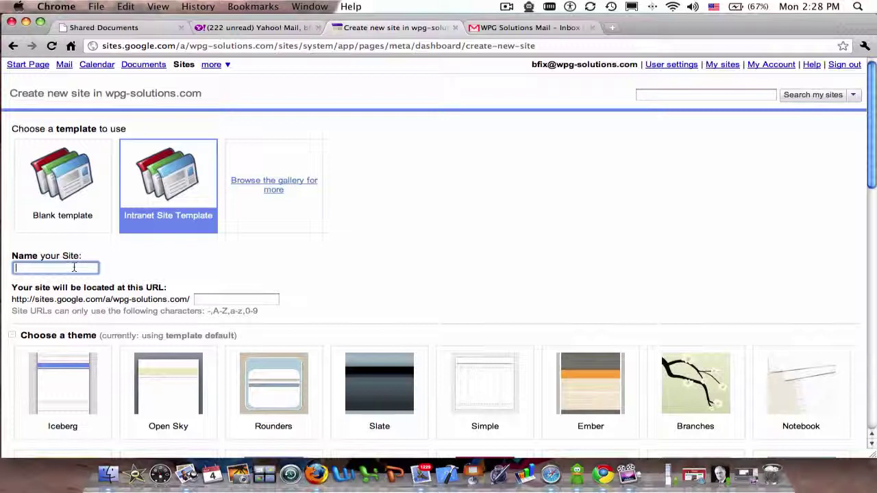
text(Intranet)
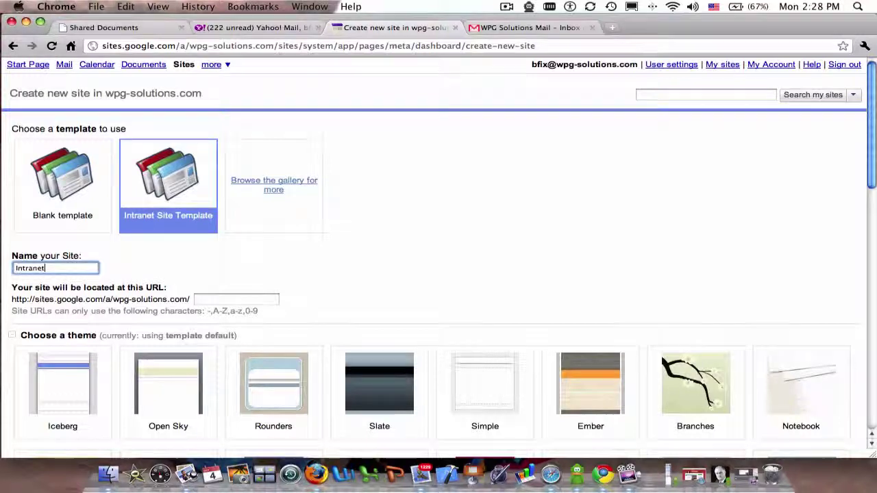
click(245, 300)
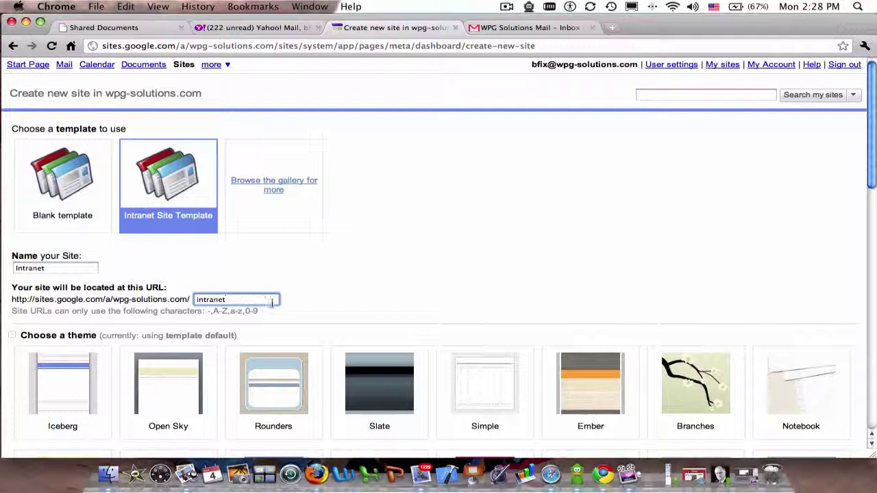
click(350, 321)
Look over the theme choices again and collapse the theme list, keeping the template default.
scroll(351, 315, down, 3)
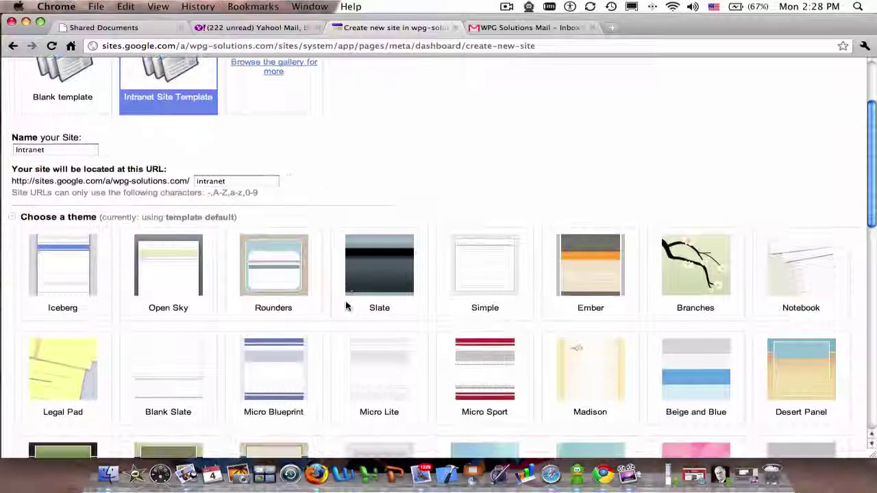
scroll(346, 306, up, 1)
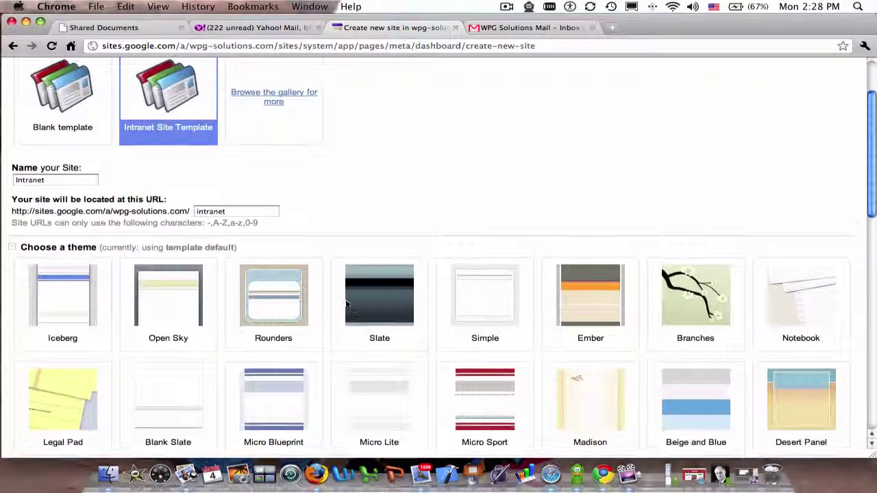
click(14, 248)
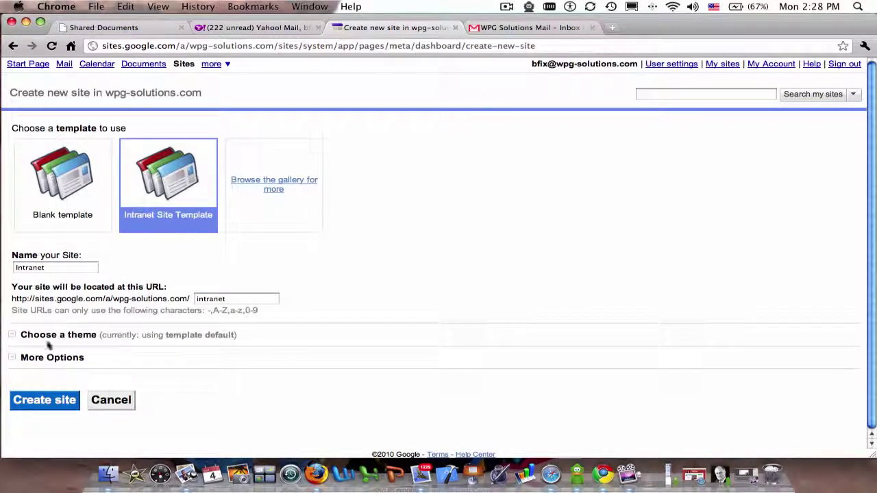
Let anyone in the world view the site, keep collaboration open to everybody at WPG Solutions, and create the site.
click(12, 358)
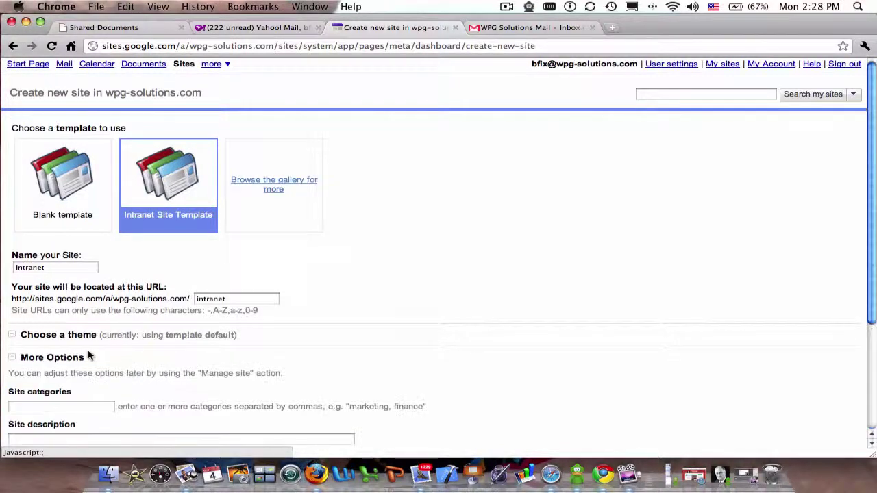
scroll(103, 356, down, 3)
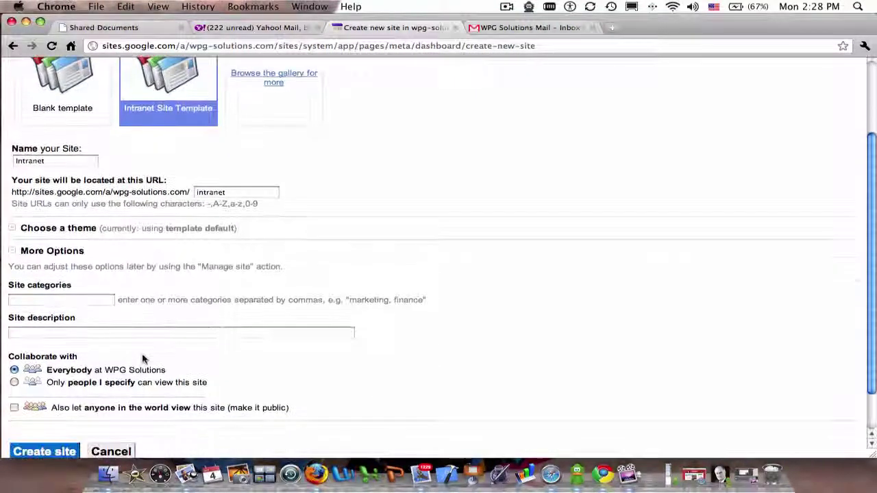
scroll(123, 377, down, 1)
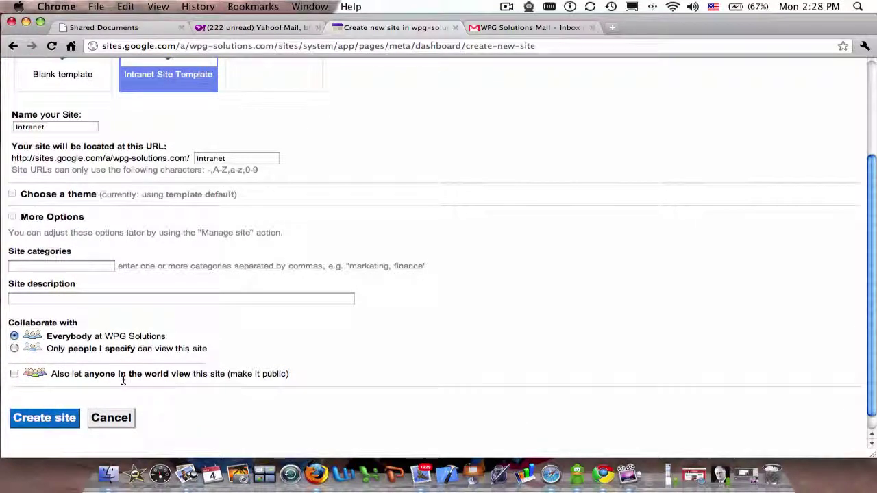
scroll(78, 359, down, 1)
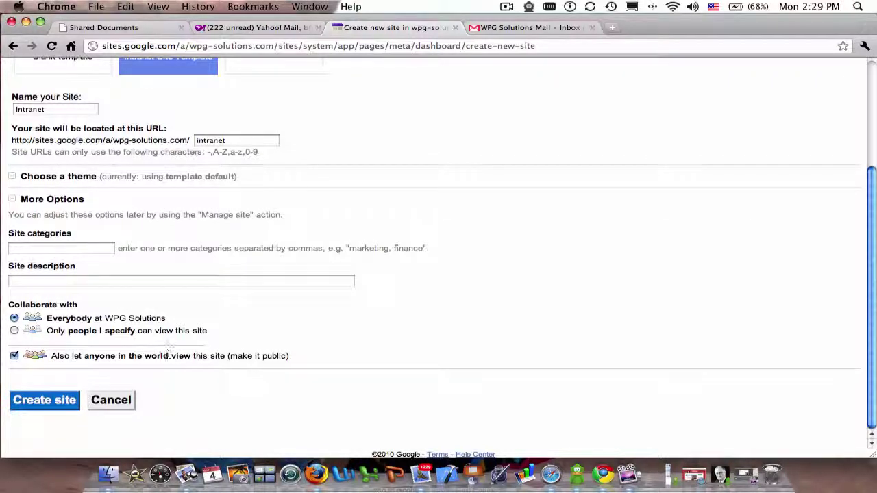
click(63, 402)
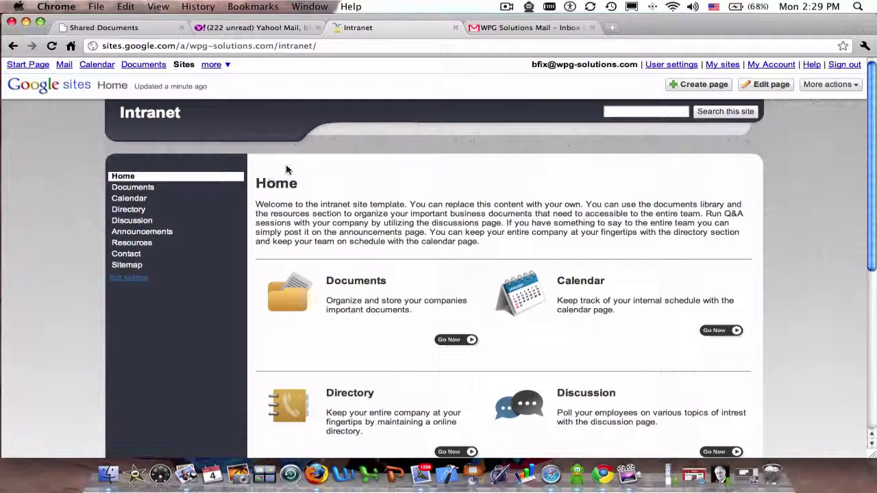
Look over the new site's Home page sections and the sample content of its Documents page.
scroll(427, 198, down, 10)
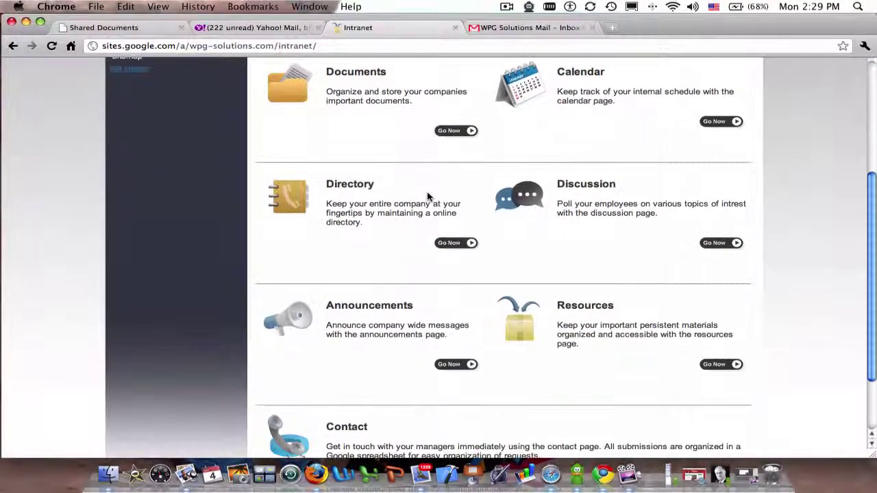
scroll(428, 203, up, 10)
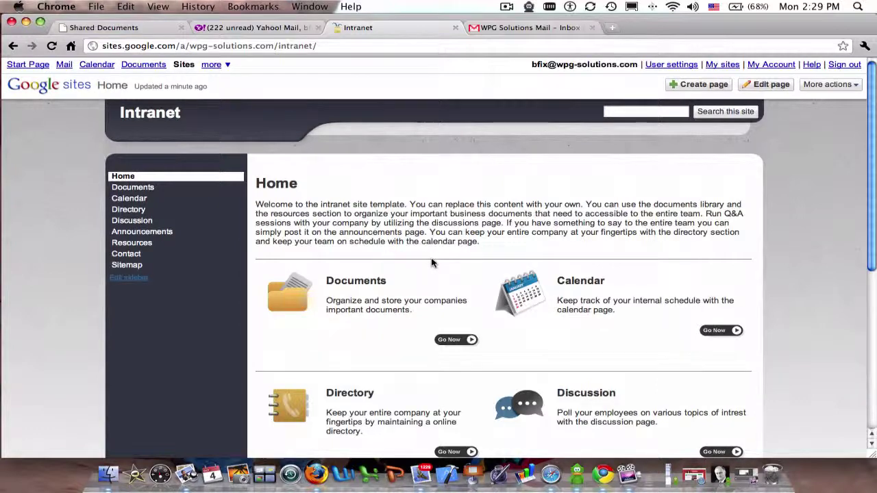
click(132, 191)
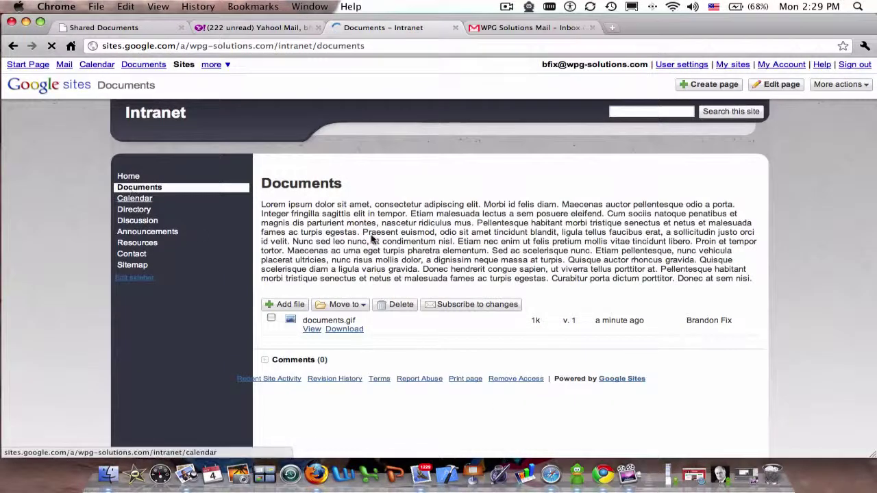
drag(299, 214, 450, 273)
click(372, 255)
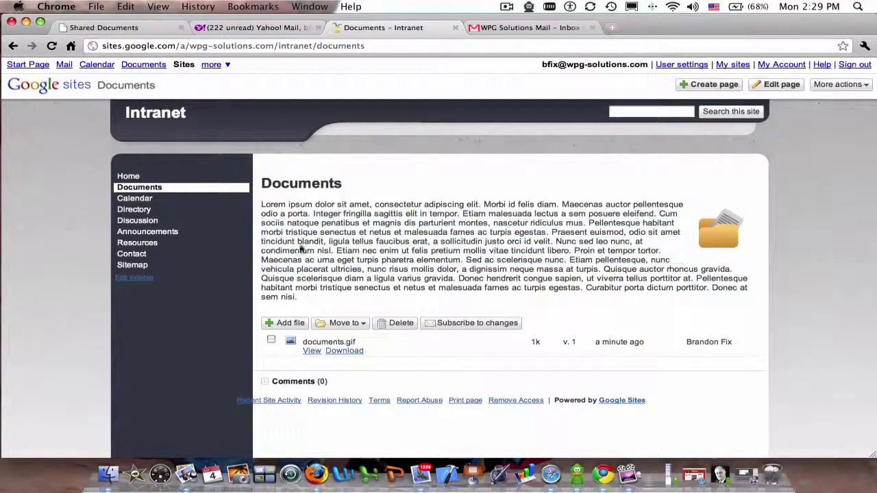
Open the Calendar page and examine its introductory text and embedded monthly calendar.
click(135, 199)
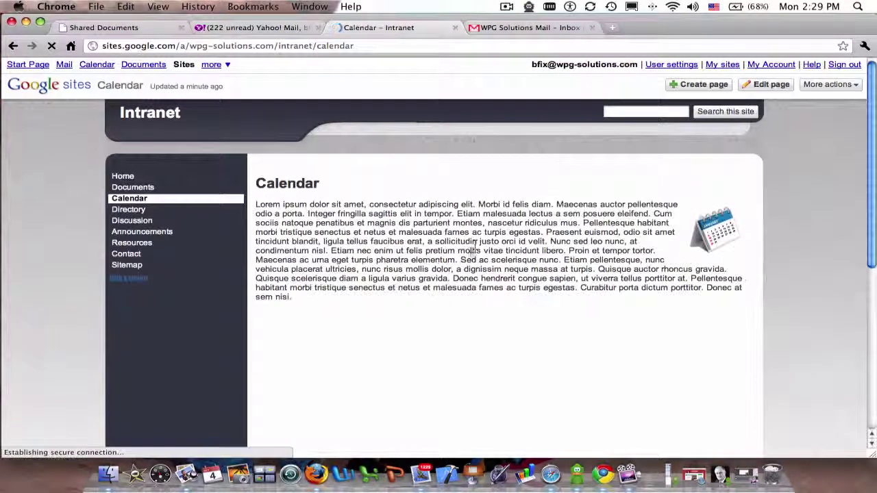
scroll(460, 265, down, 5)
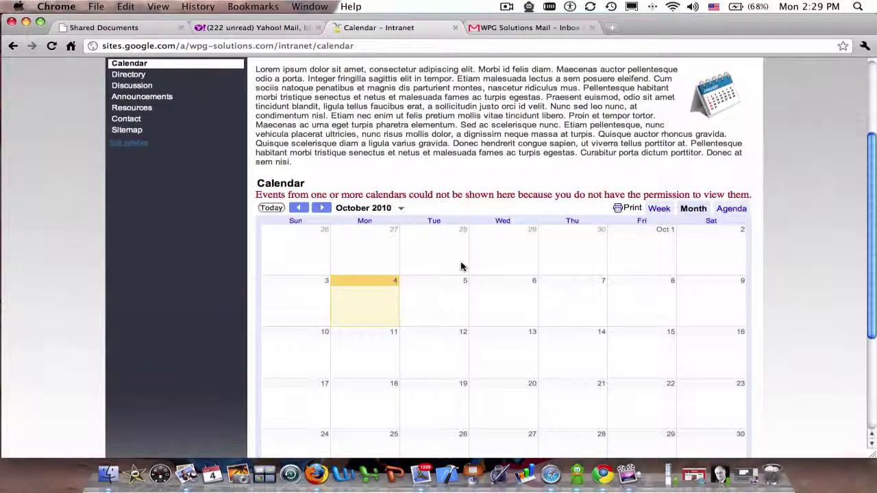
scroll(509, 296, down, 4)
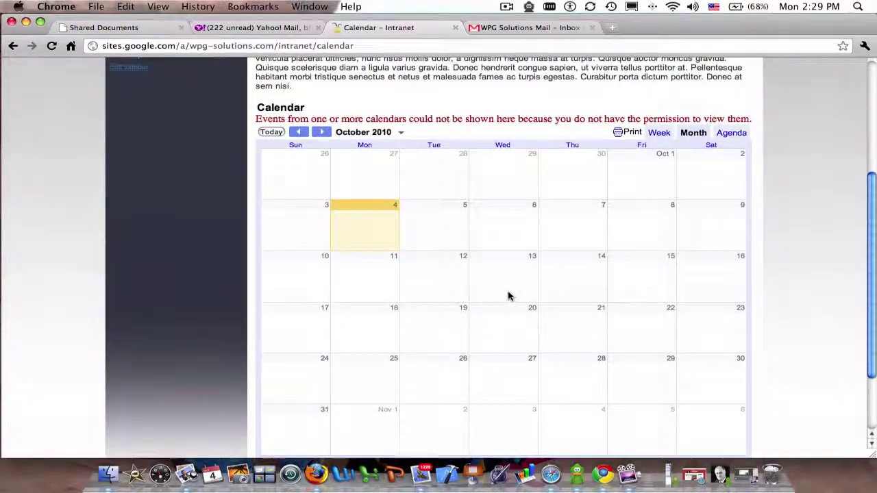
scroll(508, 296, up, 2)
scroll(509, 296, up, 4)
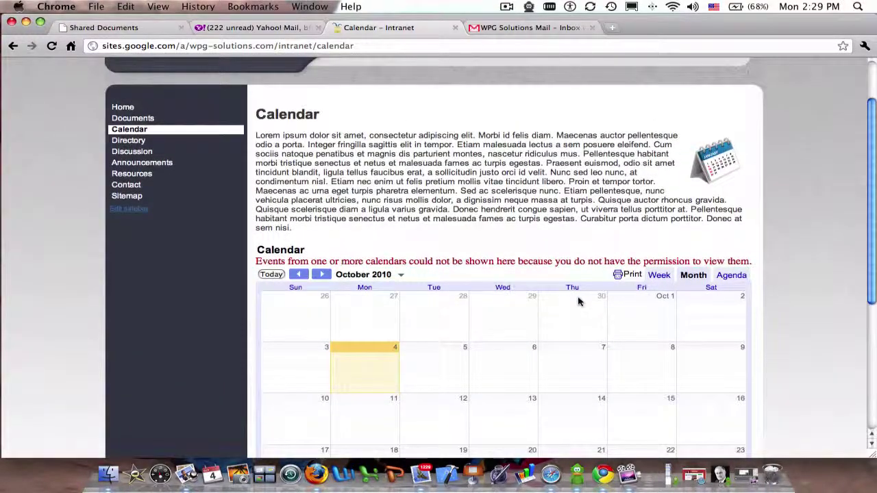
scroll(578, 299, down, 3)
scroll(578, 300, up, 5)
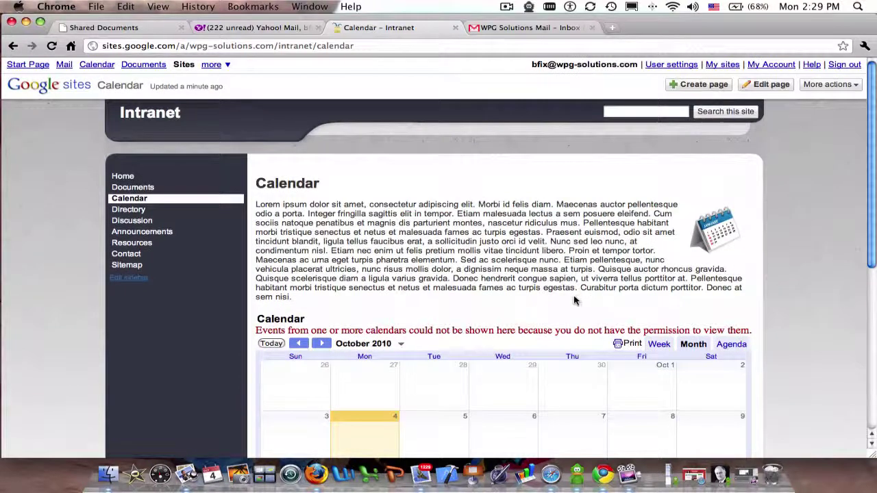
Edit the Calendar page, change the title in the Google calendar's properties to "Company Calendar", and save the page.
click(767, 88)
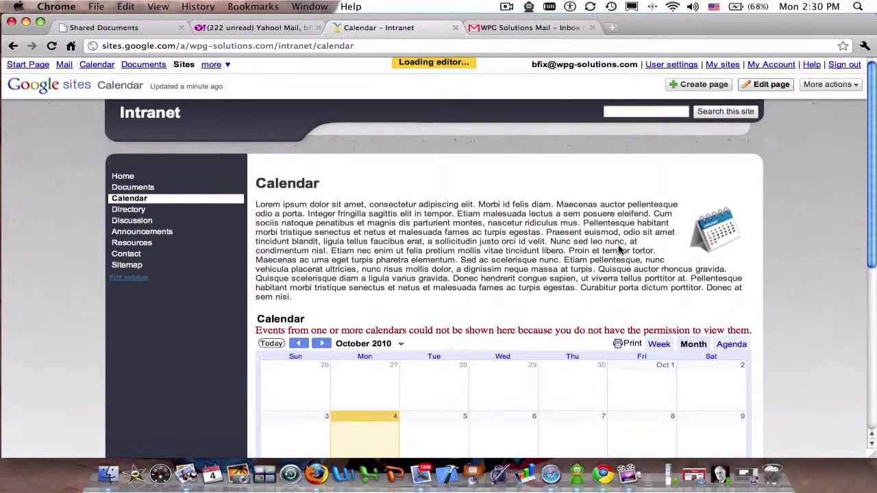
scroll(548, 291, down, 3)
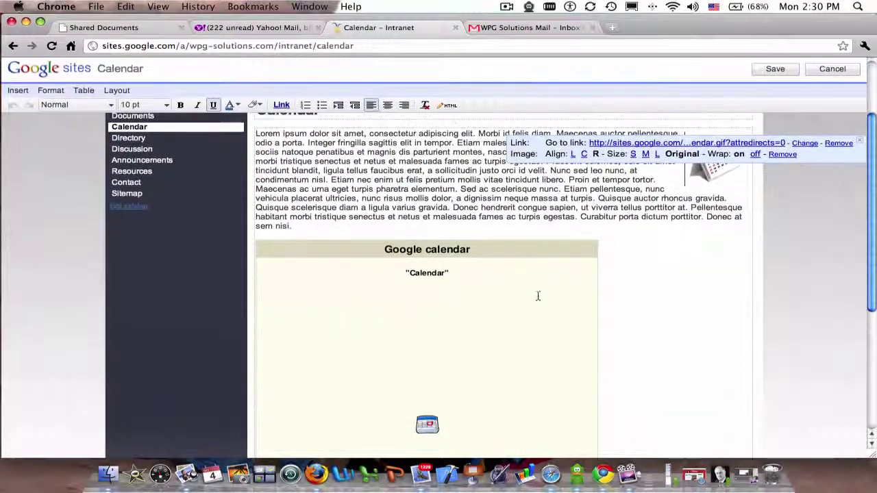
scroll(484, 305, down, 2)
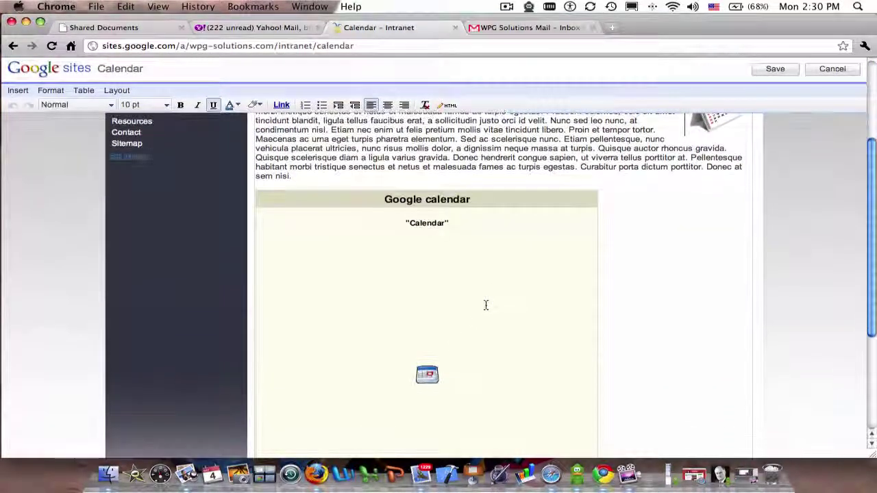
click(434, 358)
scroll(491, 309, down, 1)
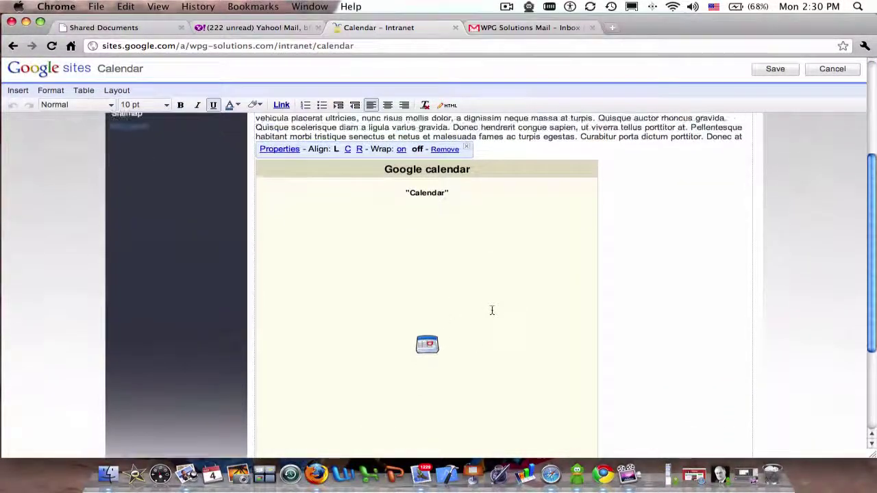
click(278, 149)
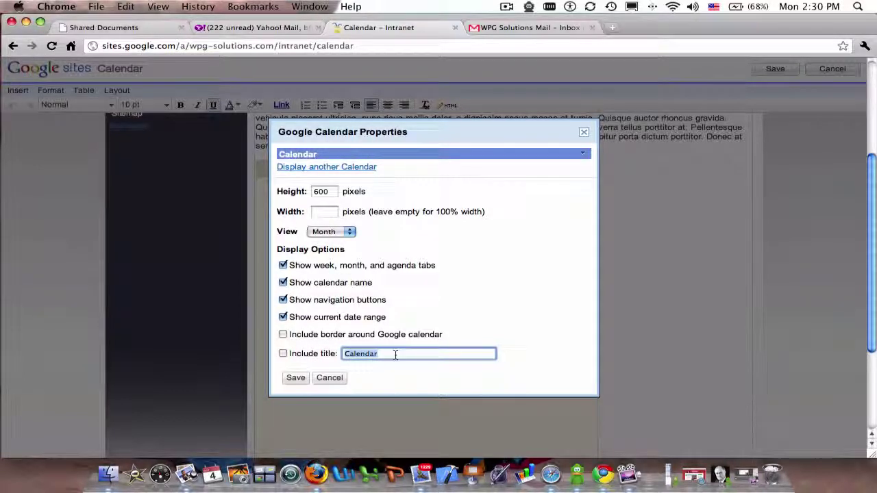
drag(395, 355, 329, 355)
click(298, 378)
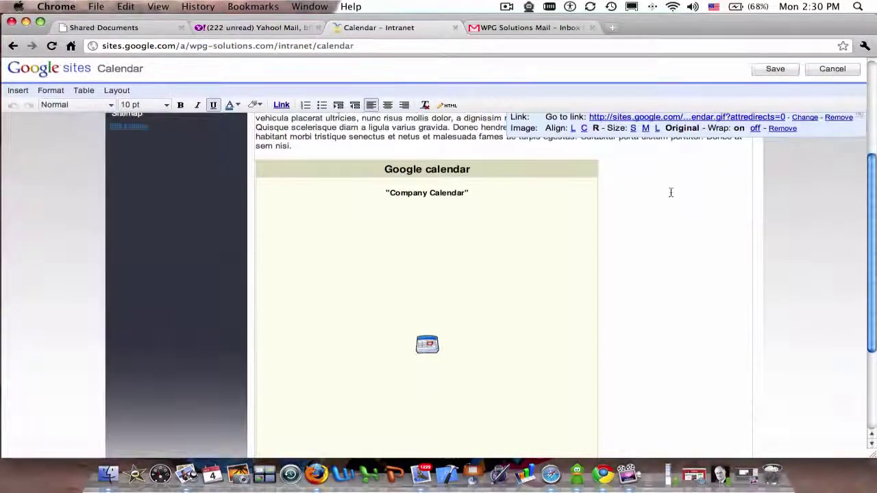
scroll(670, 192, up, 3)
click(776, 69)
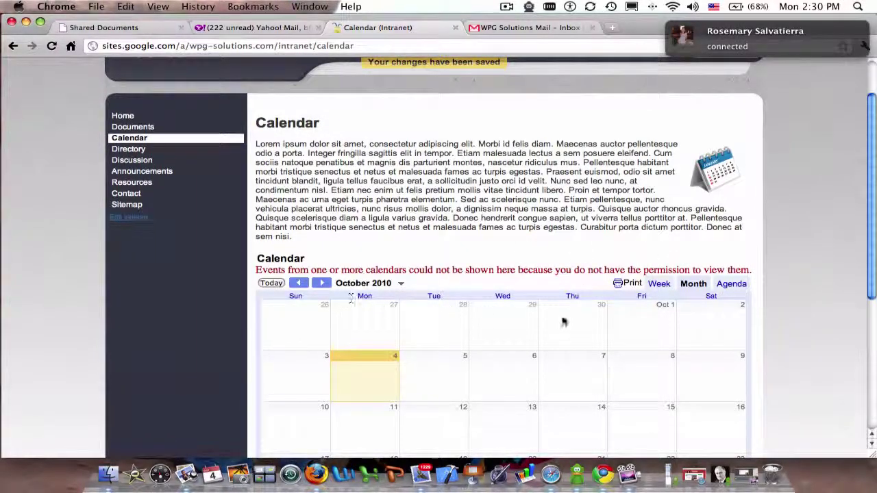
Review the saved Calendar page down to its end, and return to the Home page to look it over.
scroll(637, 319, down, 5)
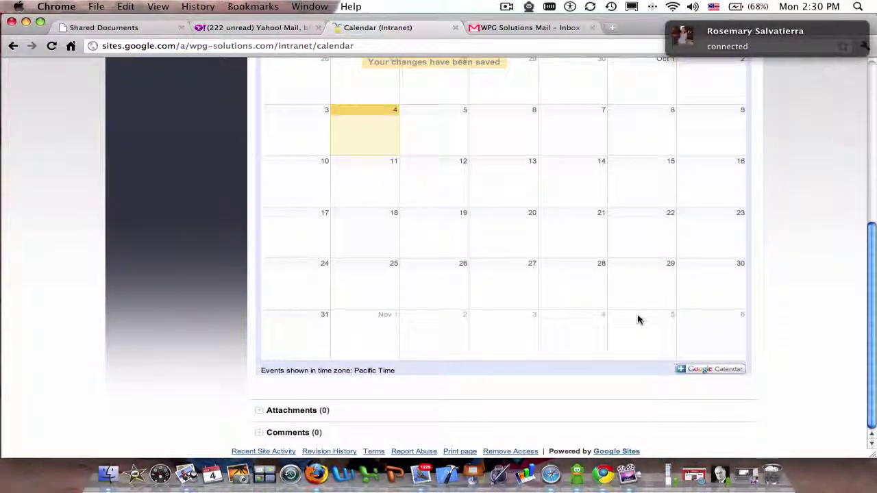
scroll(637, 319, up, 5)
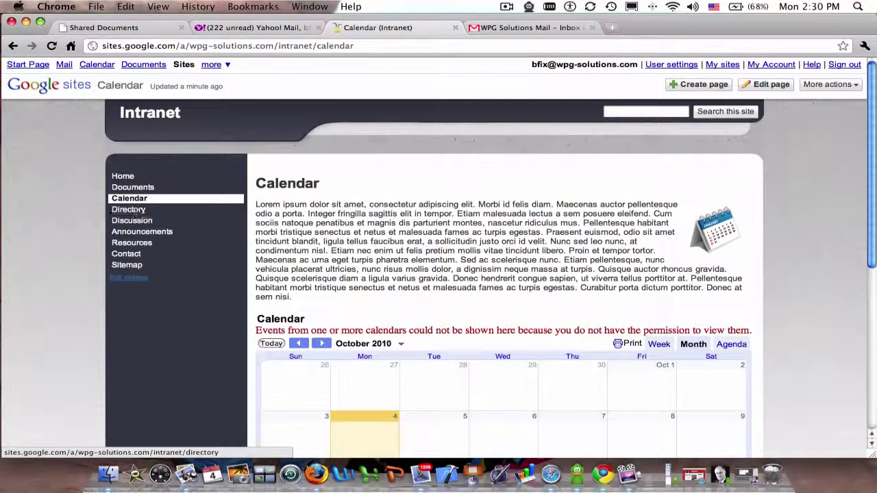
click(123, 179)
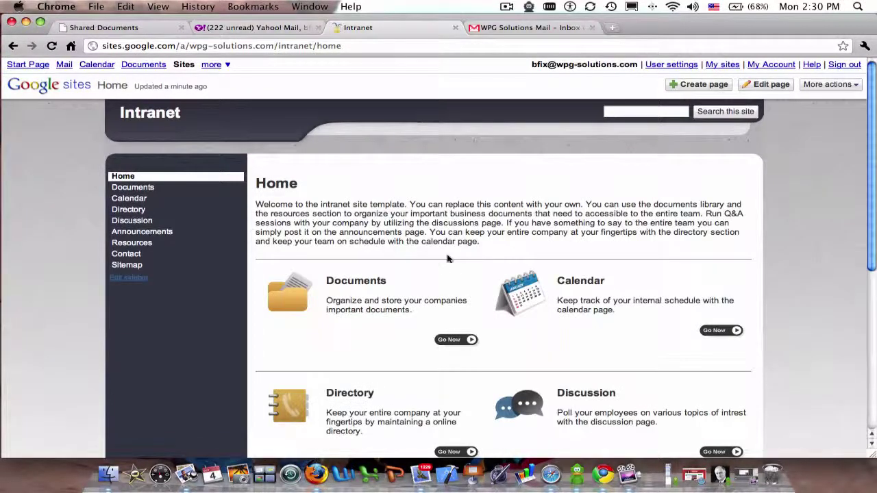
scroll(447, 258, down, 2)
scroll(447, 258, up, 2)
Open the Home page for editing, review the insertable content types, and bring up the gallery of more gadgets.
click(778, 85)
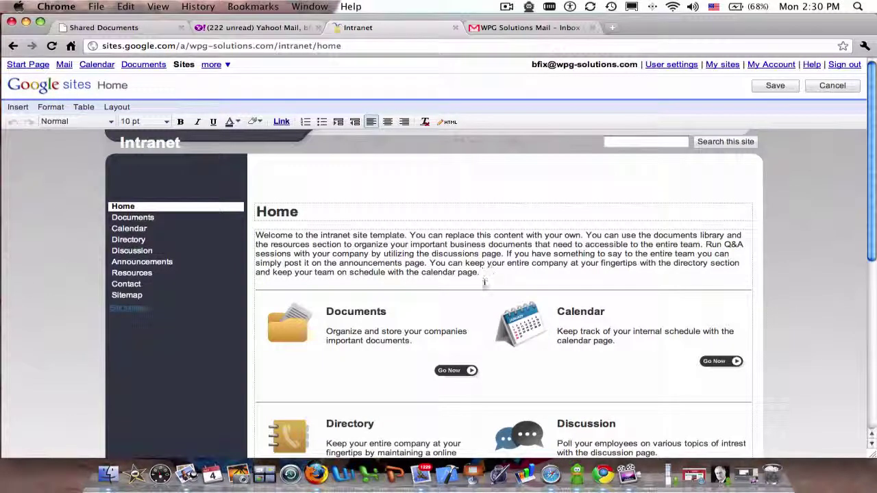
click(15, 108)
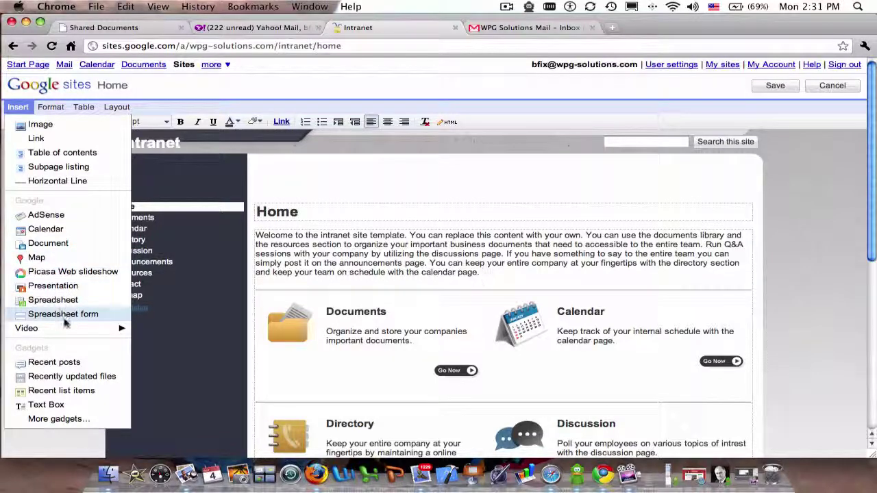
mouse_move(65, 331)
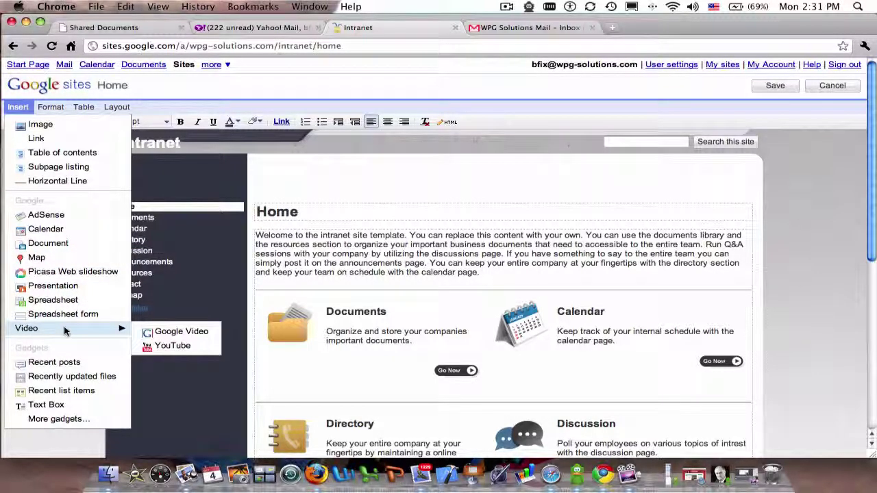
click(62, 418)
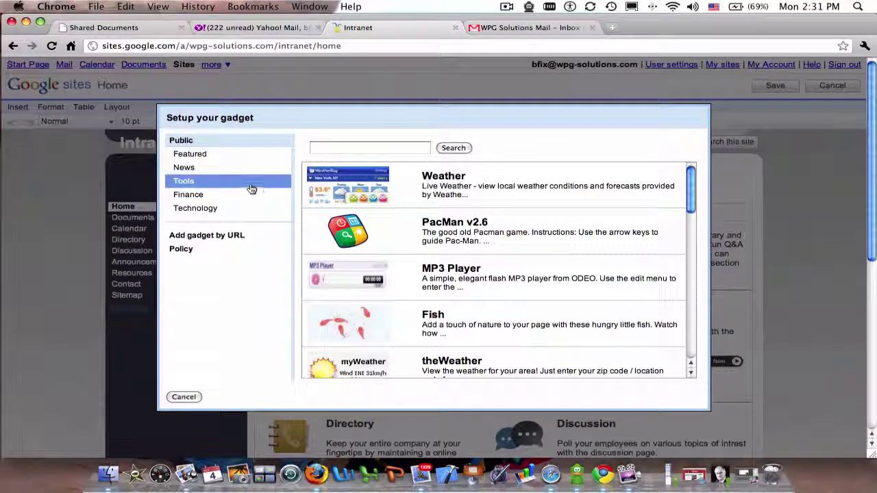
Browse the featured gadgets and close the gallery without inserting one.
click(220, 156)
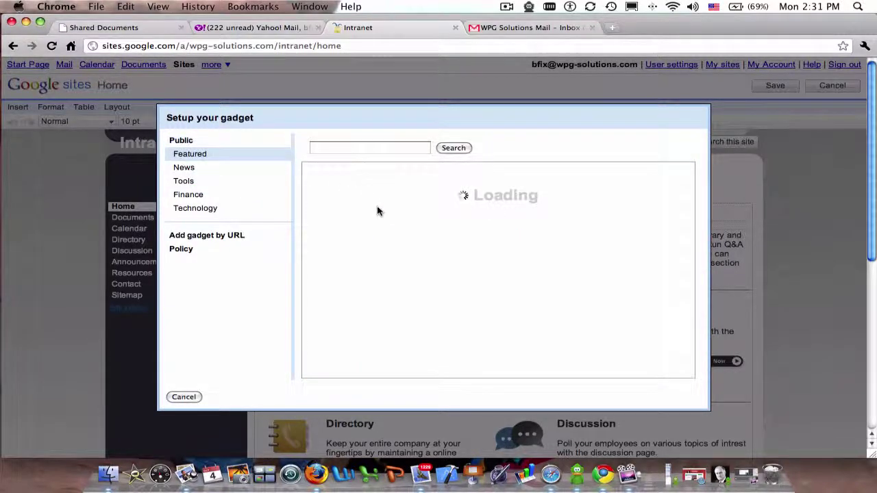
scroll(479, 235, down, 1)
scroll(479, 234, down, 8)
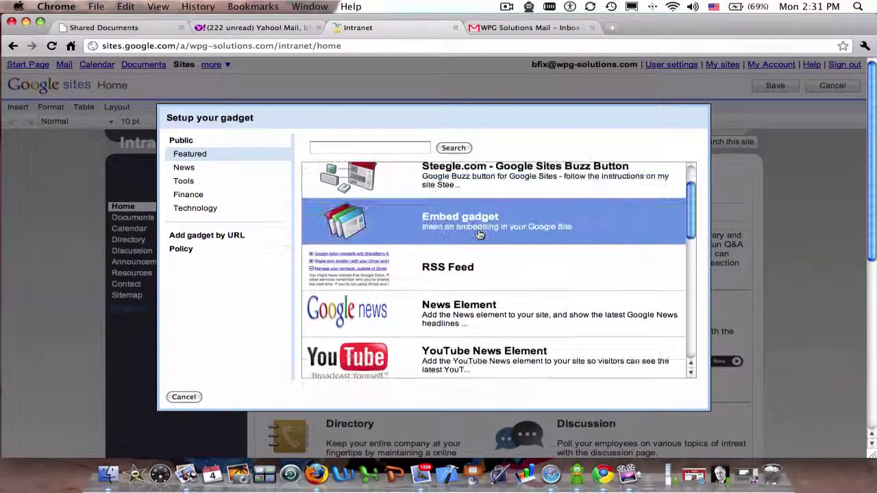
scroll(483, 238, down, 5)
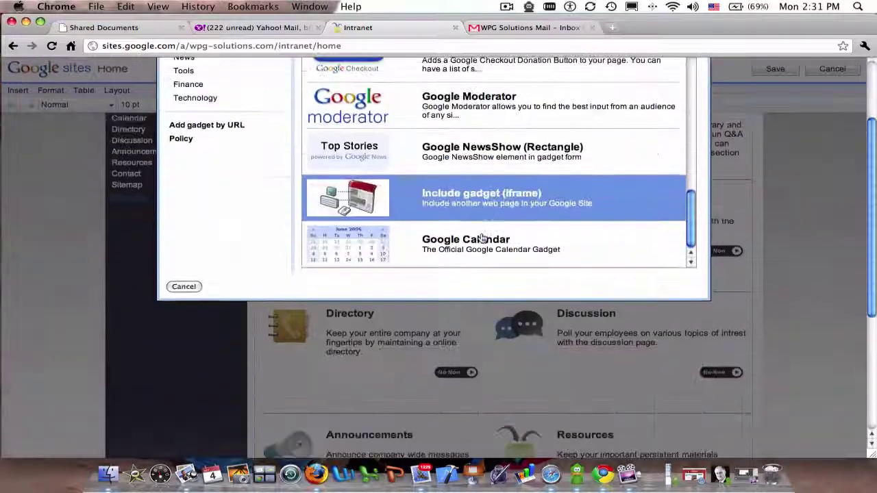
scroll(493, 203, up, 6)
scroll(493, 203, up, 8)
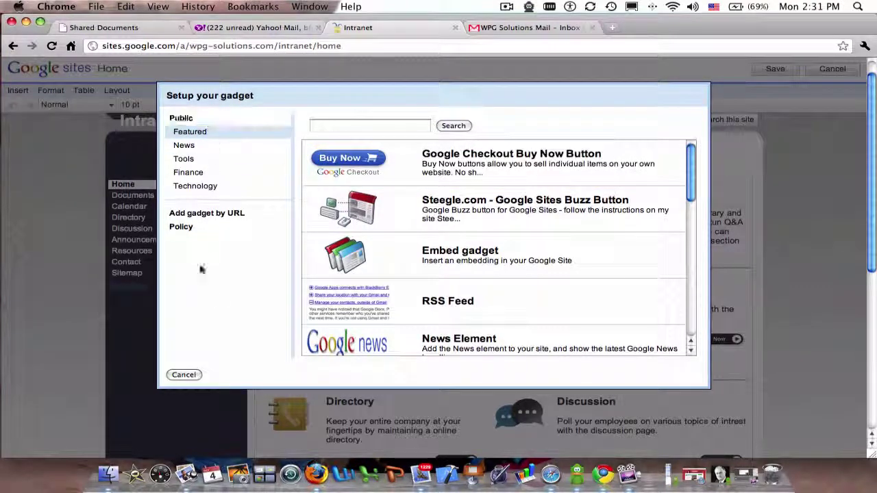
click(184, 375)
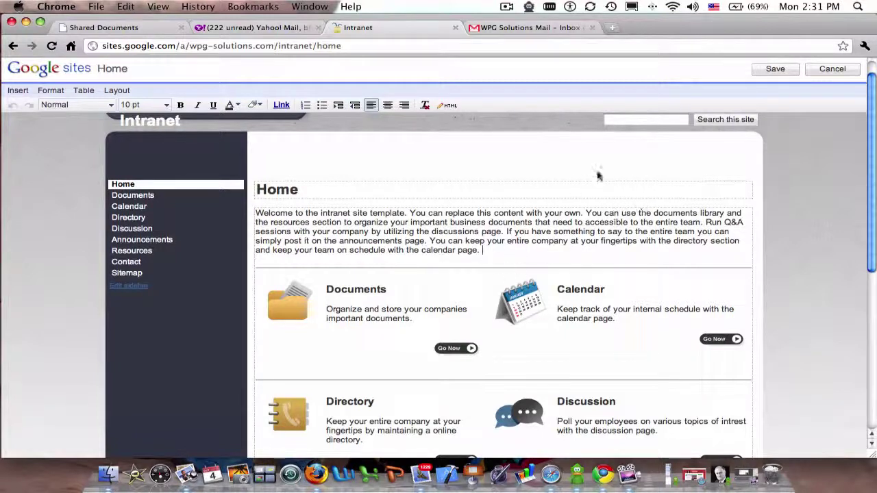
Save the Home page, review the site's sharing and permission settings, and return to the site.
click(775, 69)
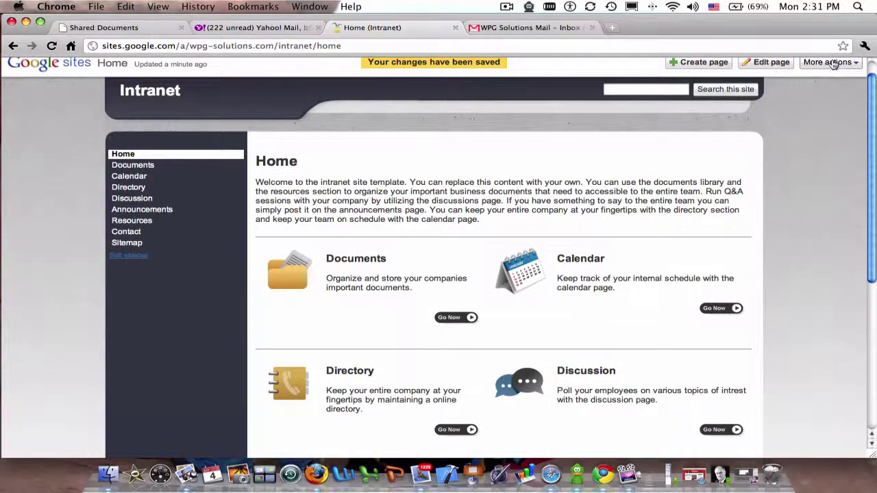
click(839, 62)
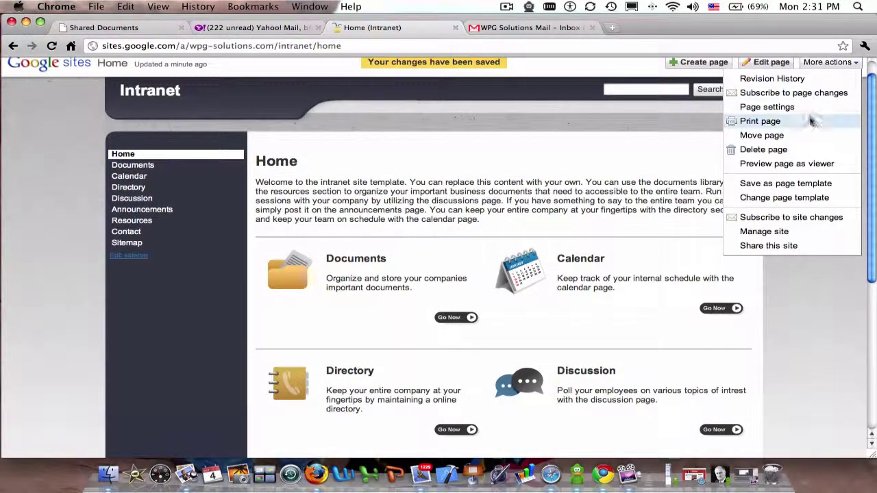
click(800, 246)
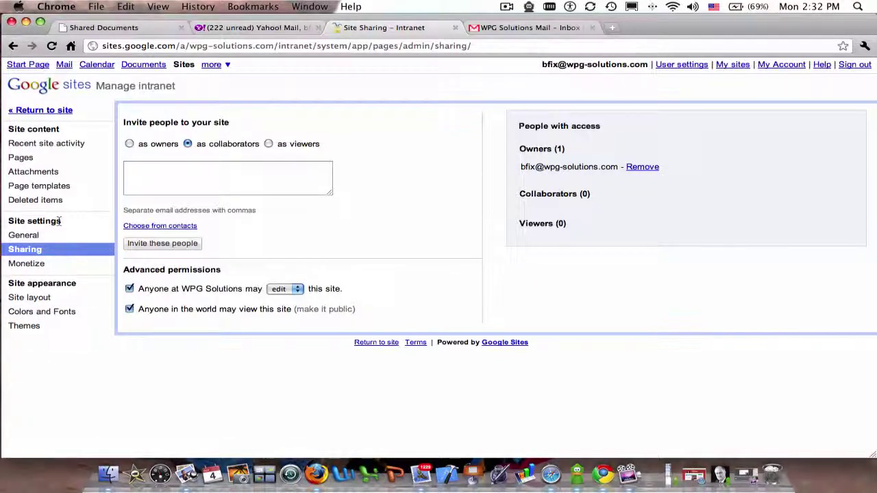
click(55, 115)
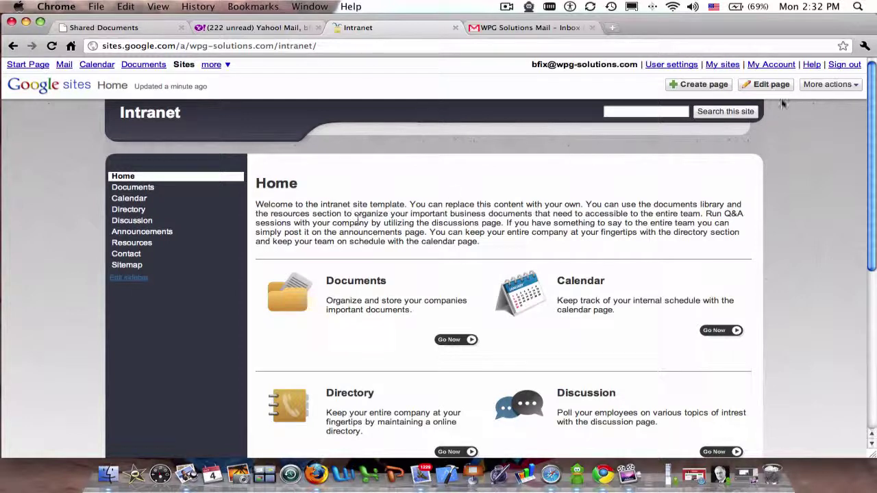
Edit the Home page, cut the introductory paragraph down to "Welcome to", and save the page.
click(766, 84)
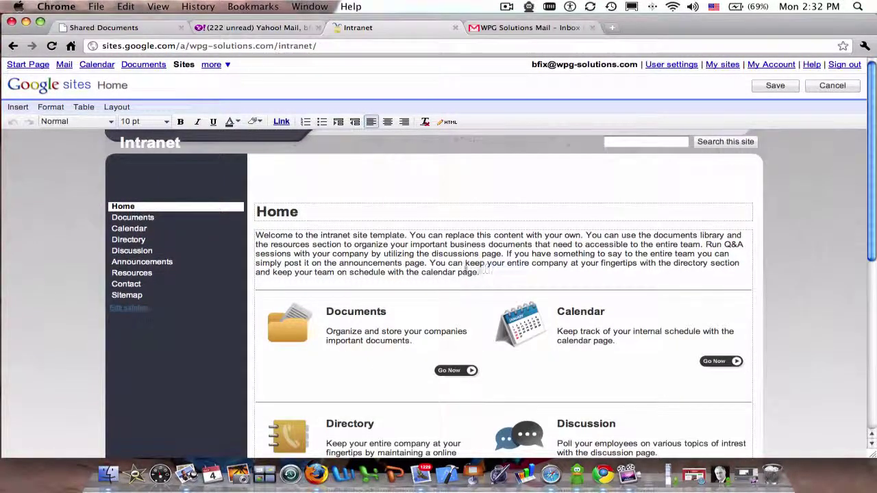
drag(481, 271, 304, 235)
key(BackSpace)
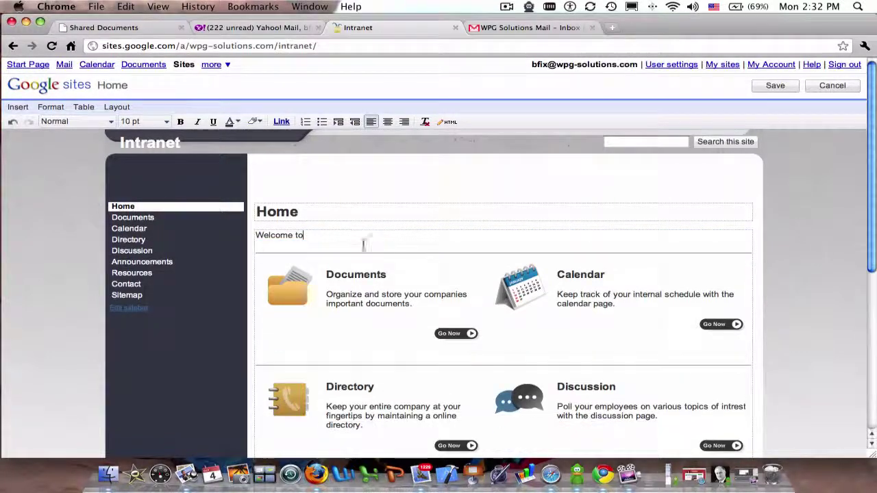
click(759, 87)
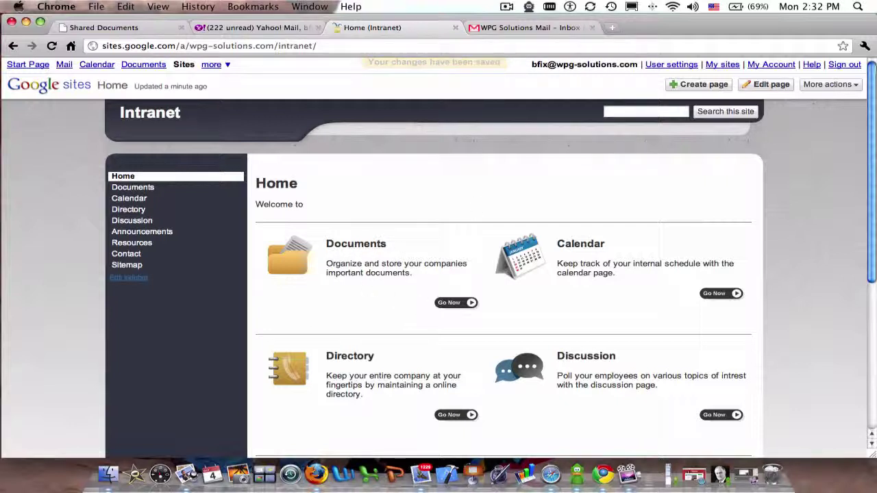
Open the site management area and review all of the General site settings, from site name down to site actions.
click(830, 84)
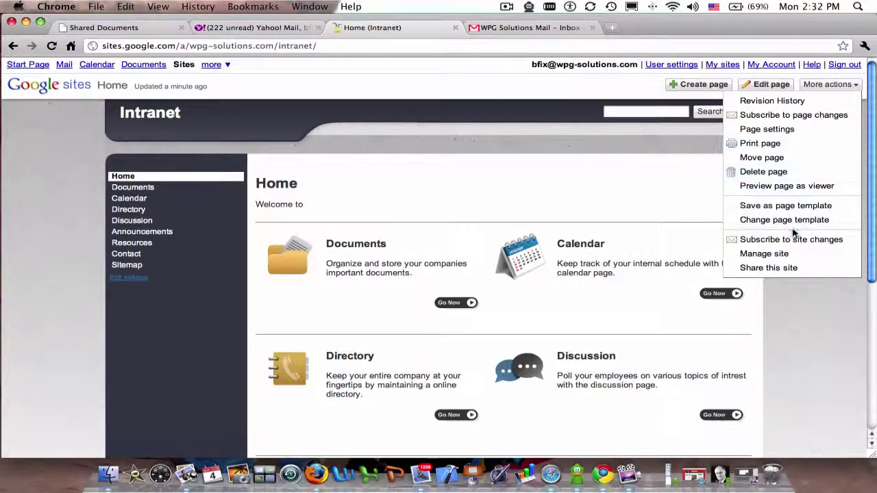
click(808, 254)
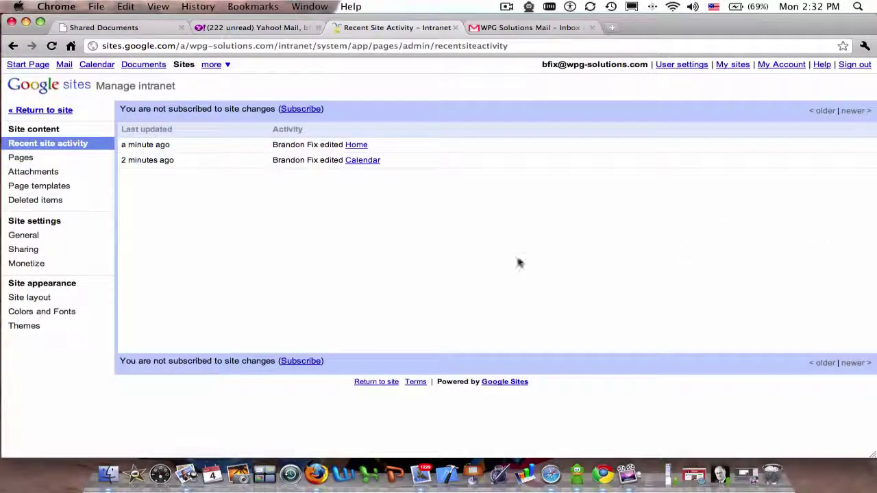
click(36, 237)
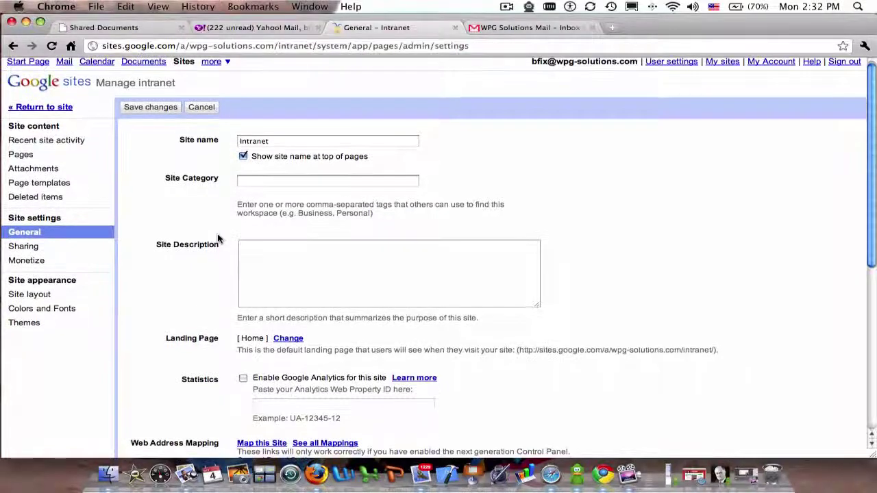
scroll(219, 239, down, 2)
scroll(218, 238, down, 2)
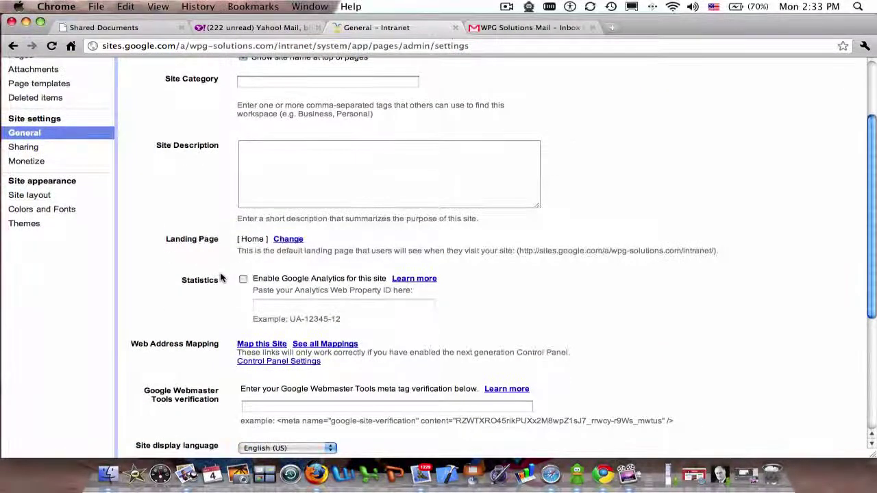
scroll(188, 262, down, 4)
scroll(188, 262, down, 5)
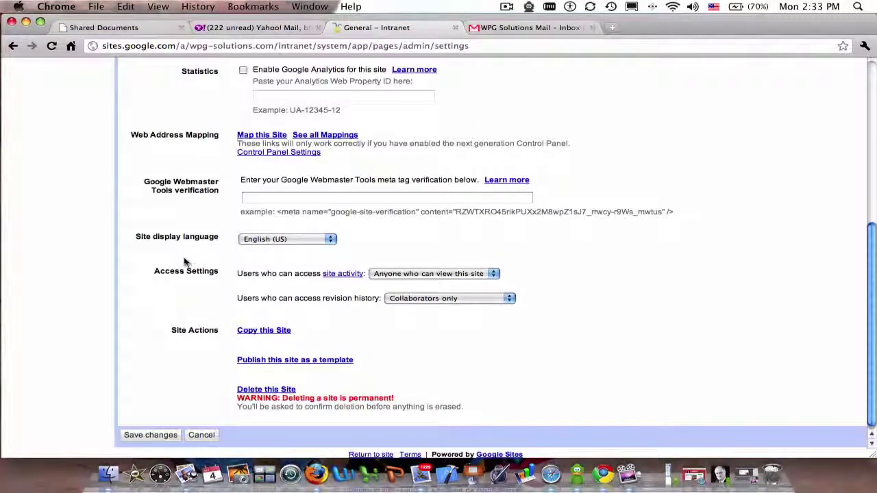
scroll(187, 261, down, 1)
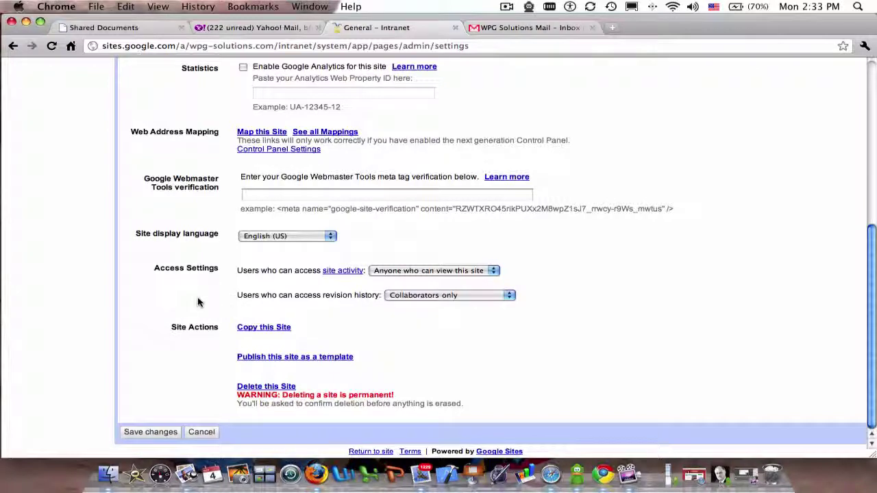
scroll(199, 307, up, 14)
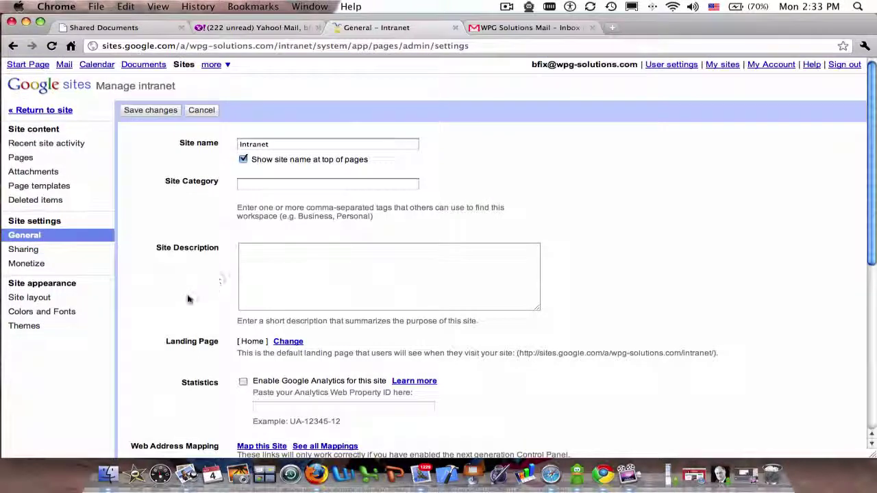
click(507, 6)
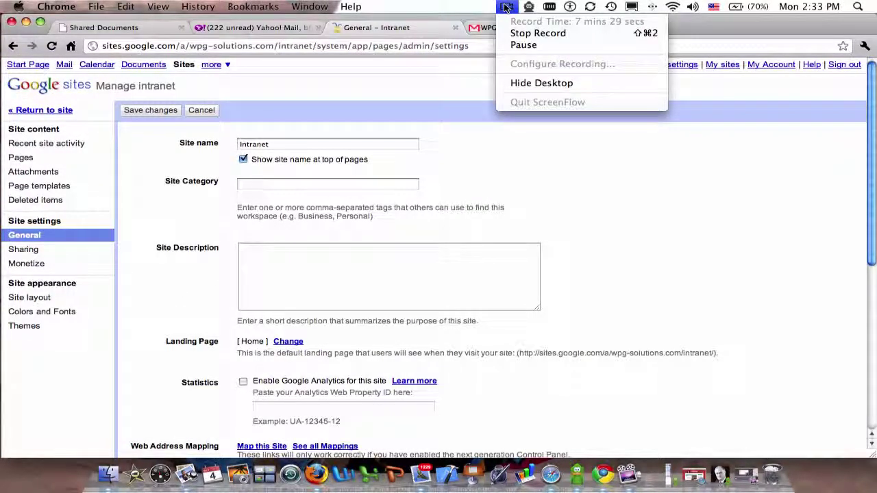